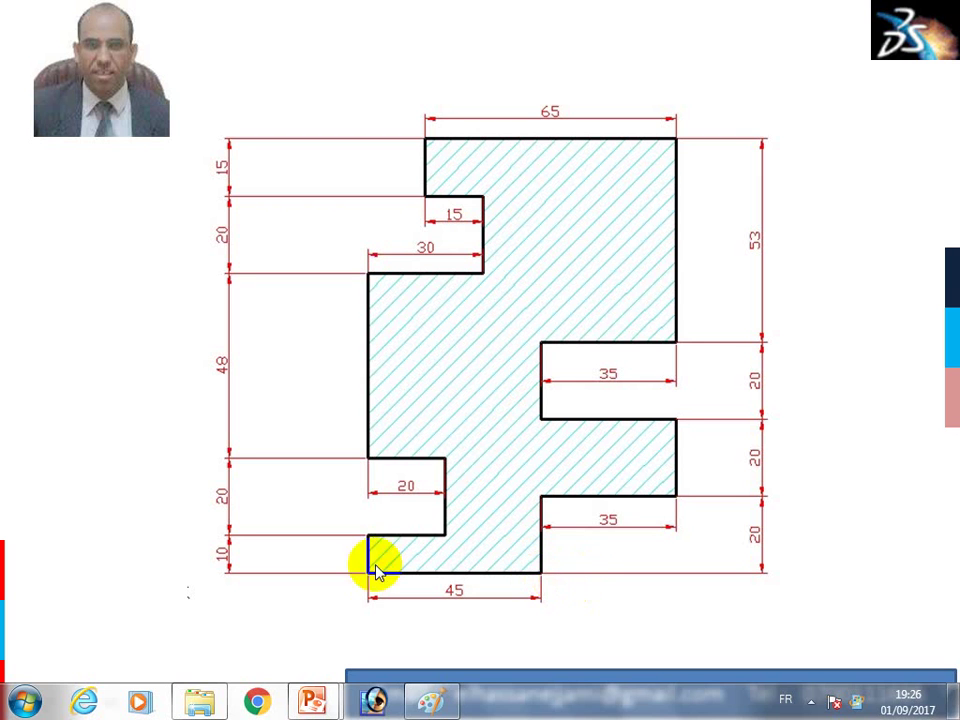
# - Launch CATIA V5 from the Start menu and switch to the Part Design workbench
pyautogui.click(30, 700)
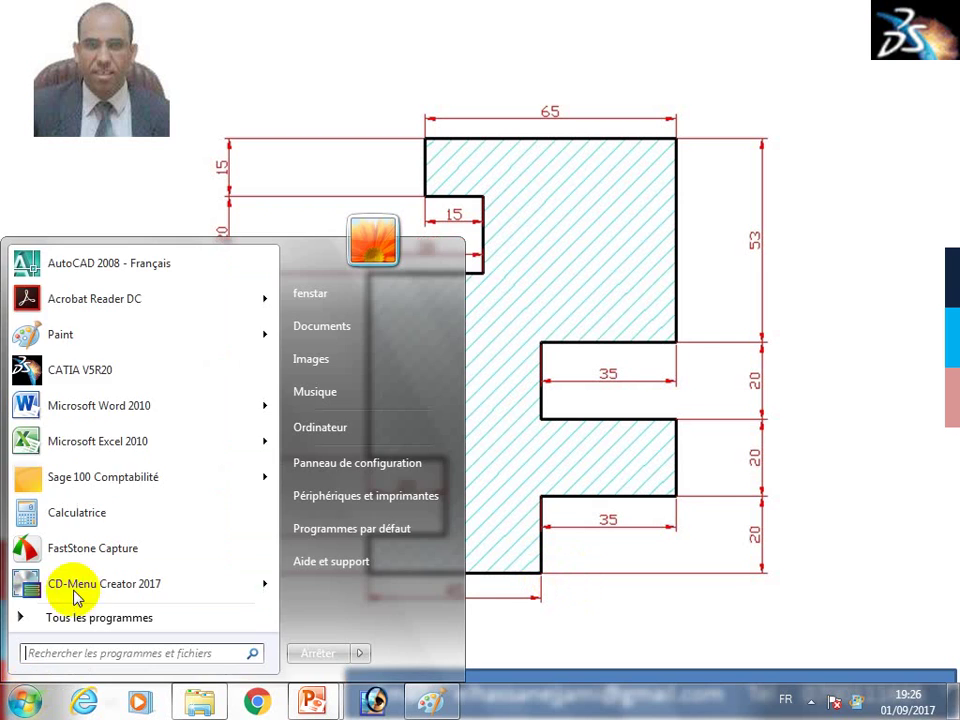
pyautogui.click(110, 368)
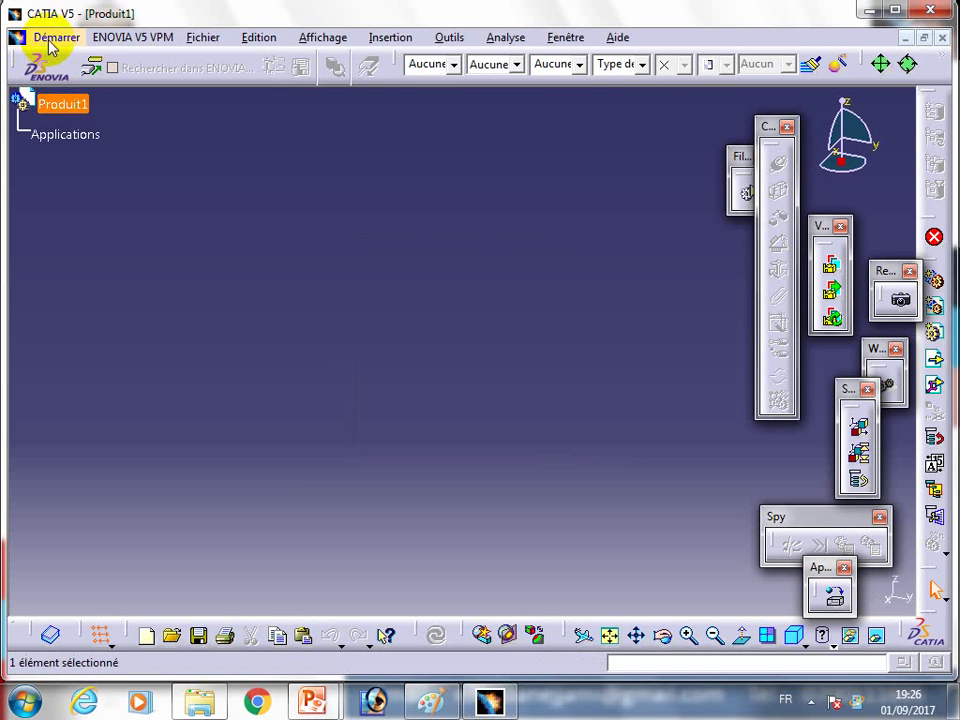
pyautogui.click(50, 37)
pyautogui.moveTo(110, 82)
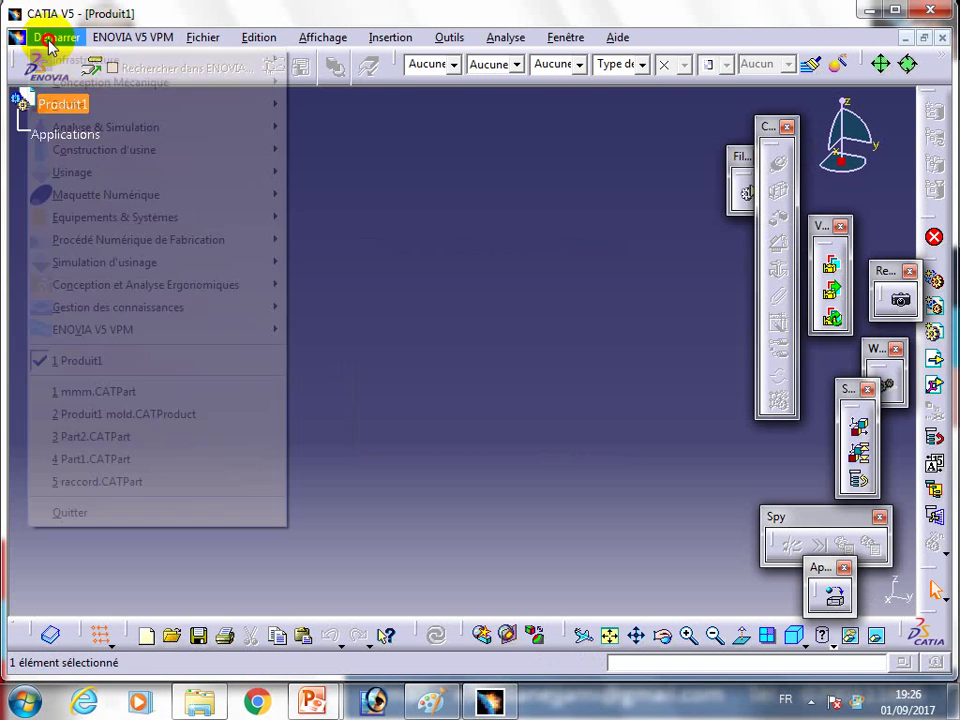
pyautogui.click(357, 90)
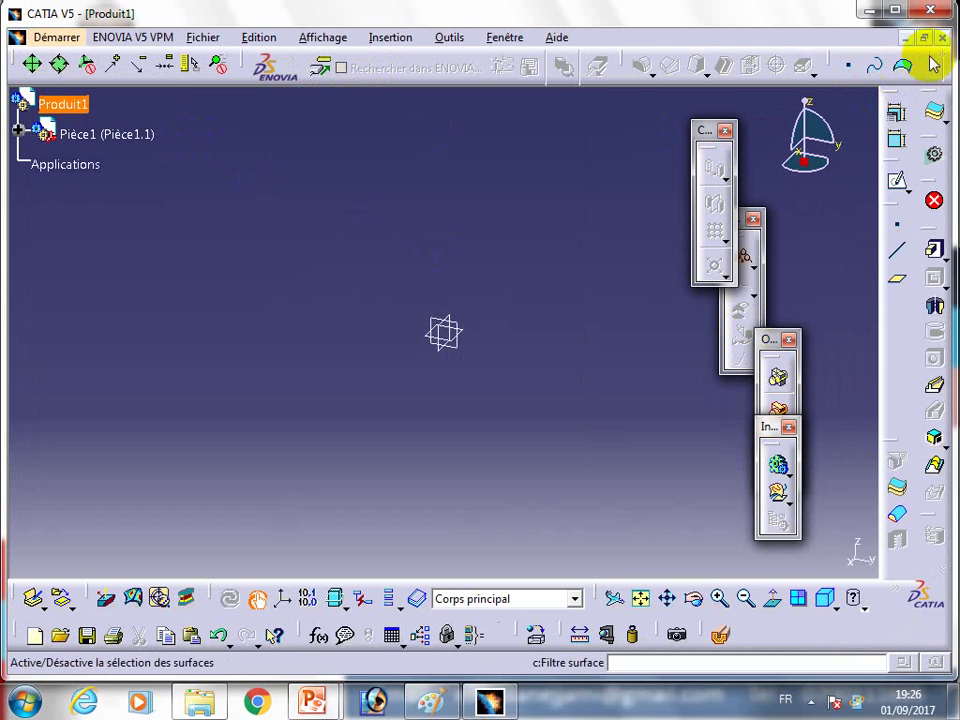
# - Close Produit1 without saving, create the new part Part1, and select the xy plane
pyautogui.click(941, 37)
pyautogui.click(555, 390)
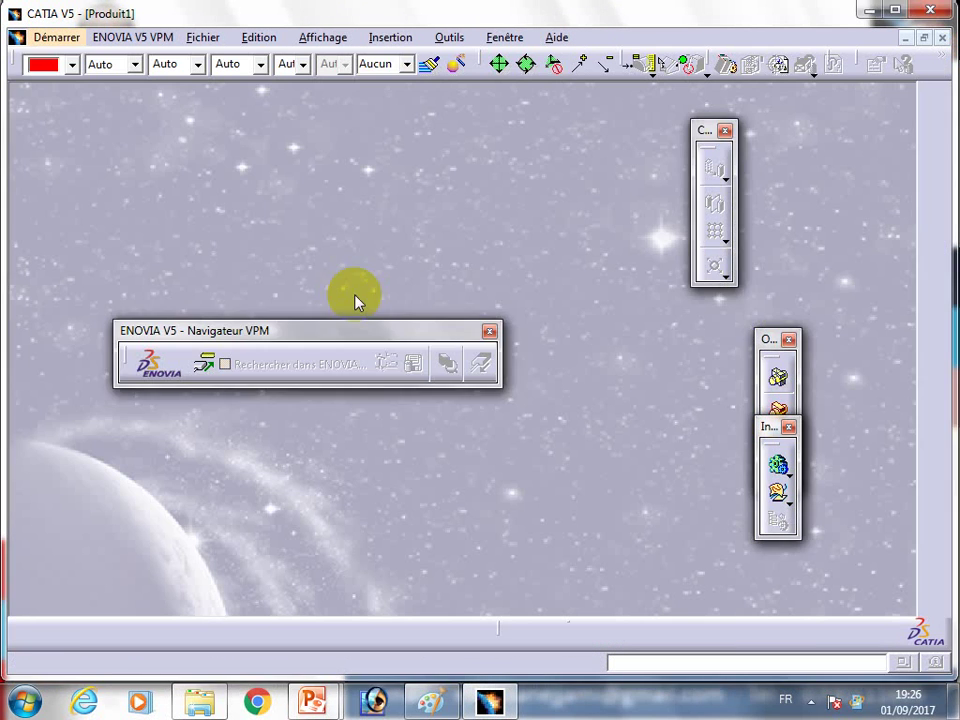
pyautogui.click(28, 38)
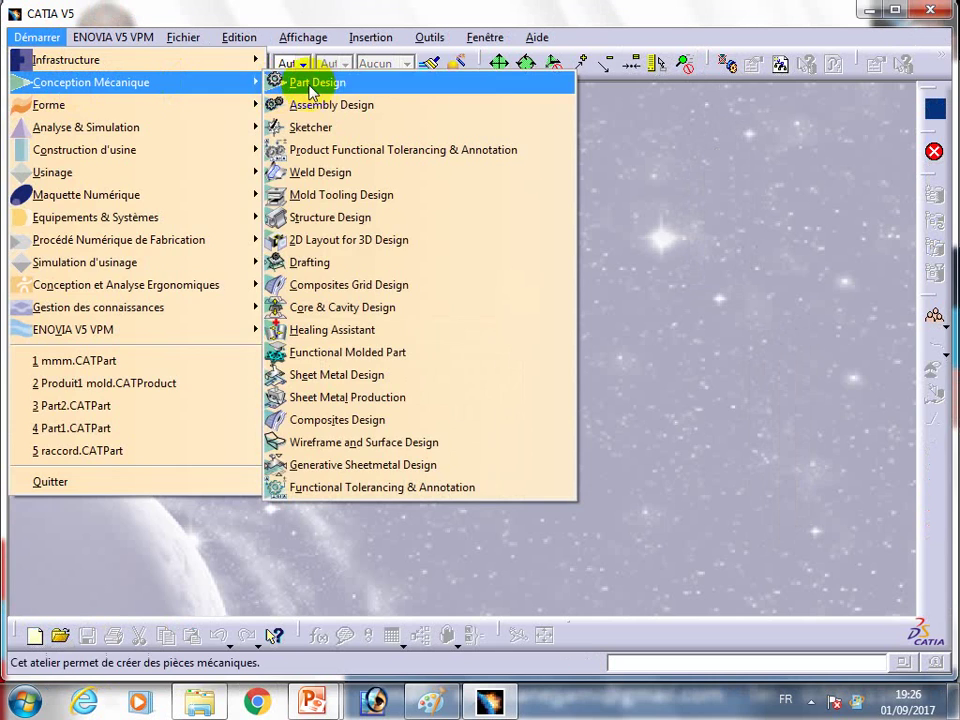
pyautogui.click(306, 82)
pyautogui.click(770, 586)
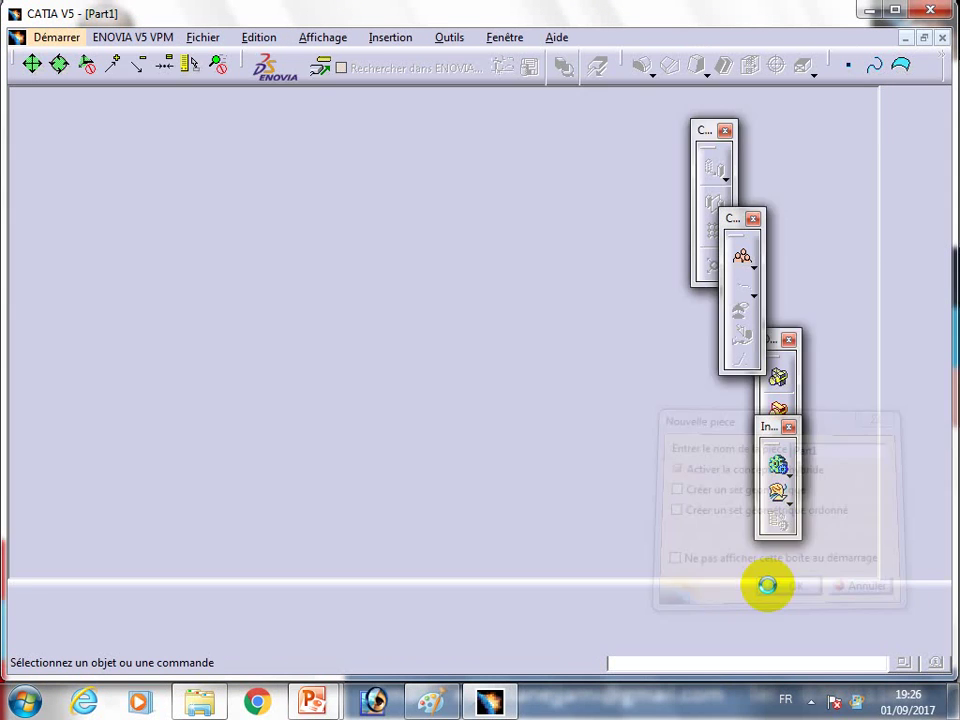
pyautogui.click(80, 134)
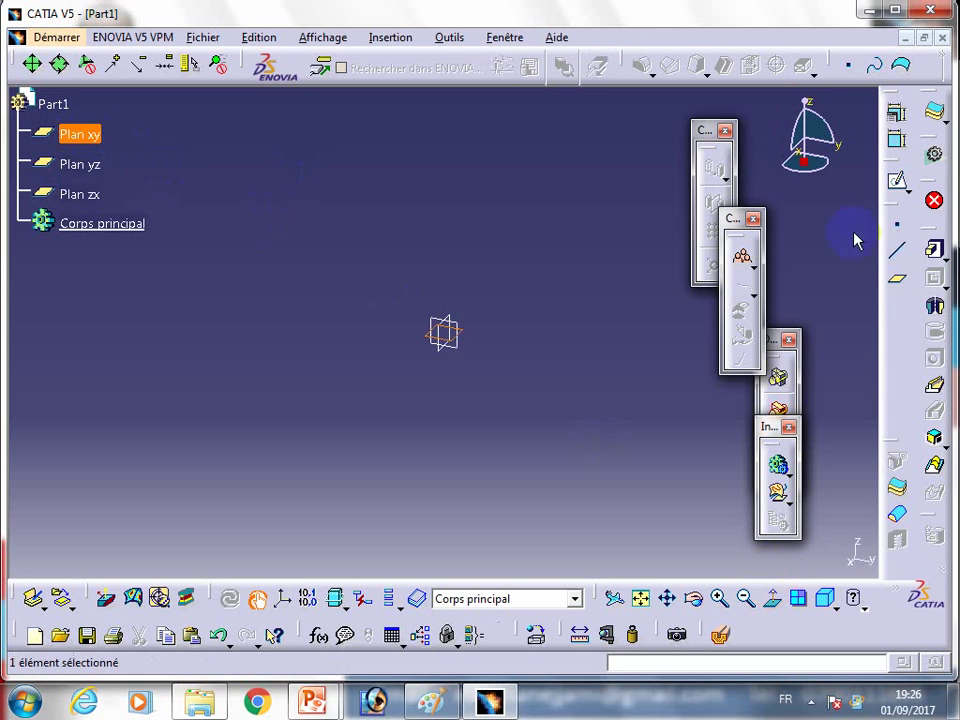
# - Open a sketch on the xy plane and draw the left steps of the profile from the origin
pyautogui.click(897, 181)
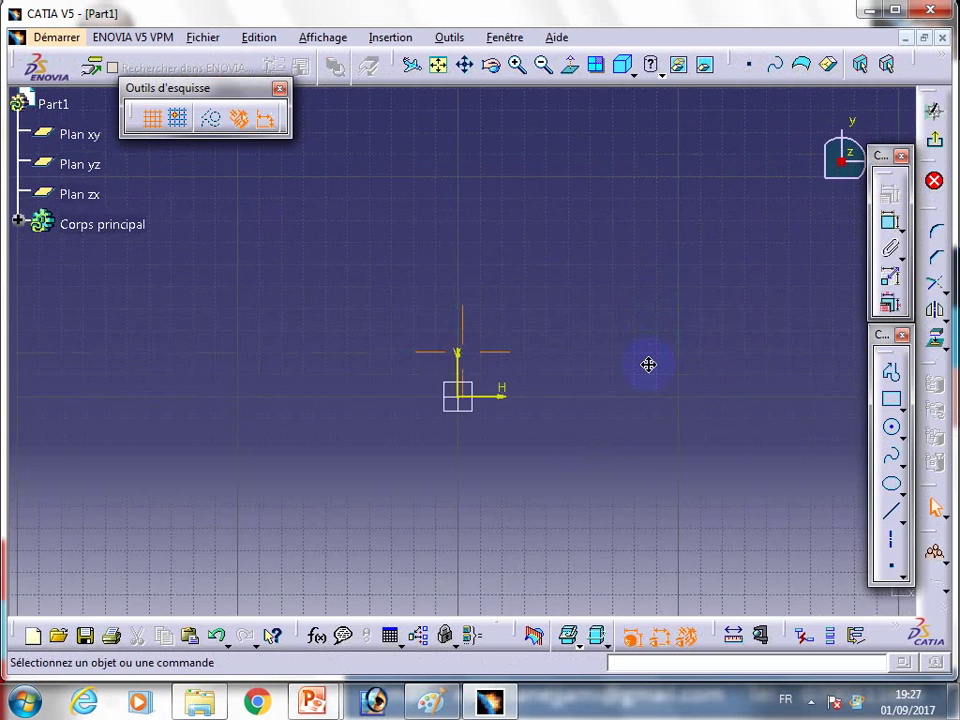
pyautogui.click(889, 376)
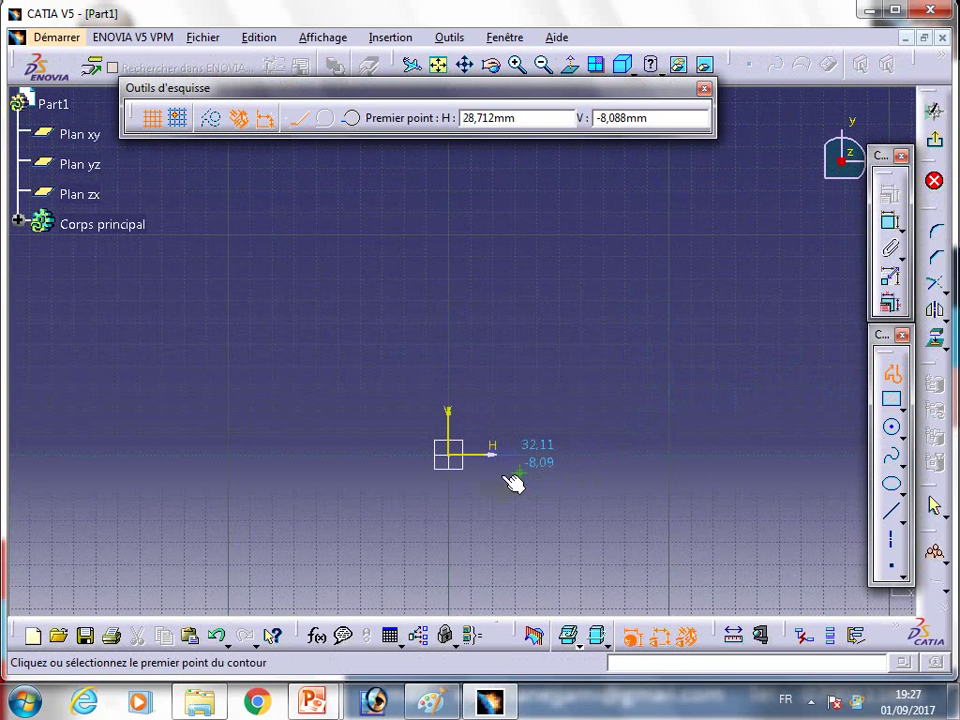
pyautogui.click(448, 456)
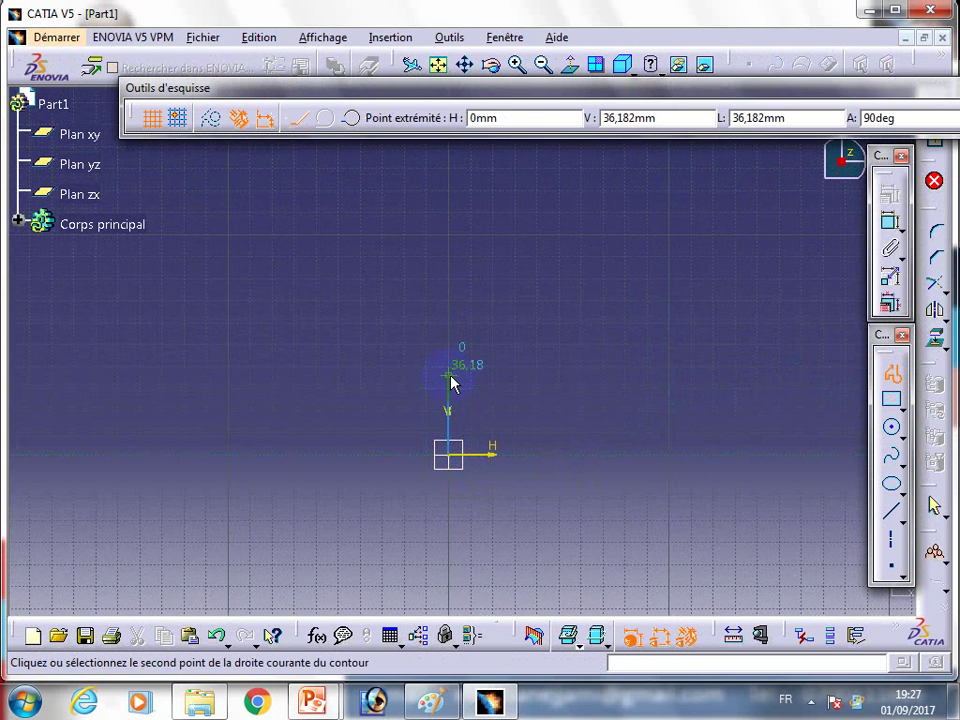
pyautogui.click(448, 428)
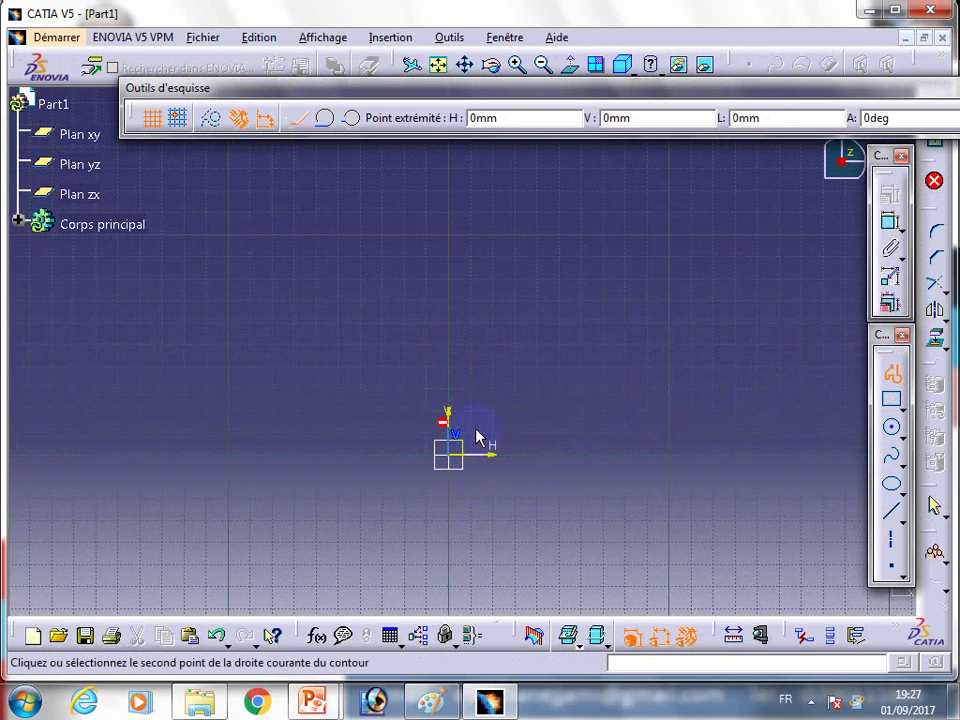
pyautogui.click(513, 428)
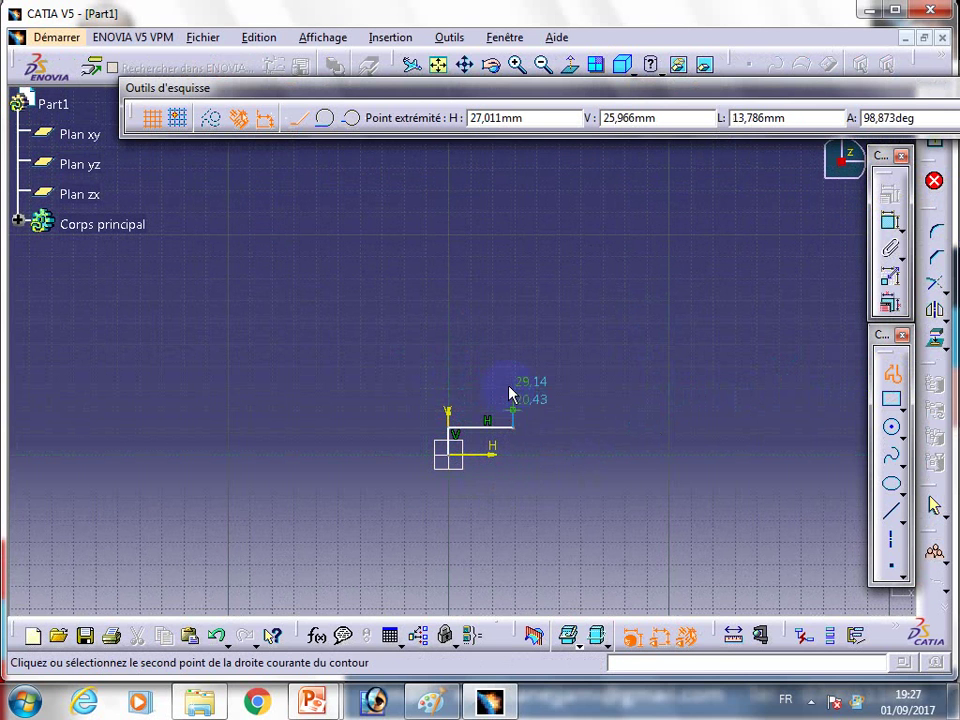
pyautogui.click(517, 384)
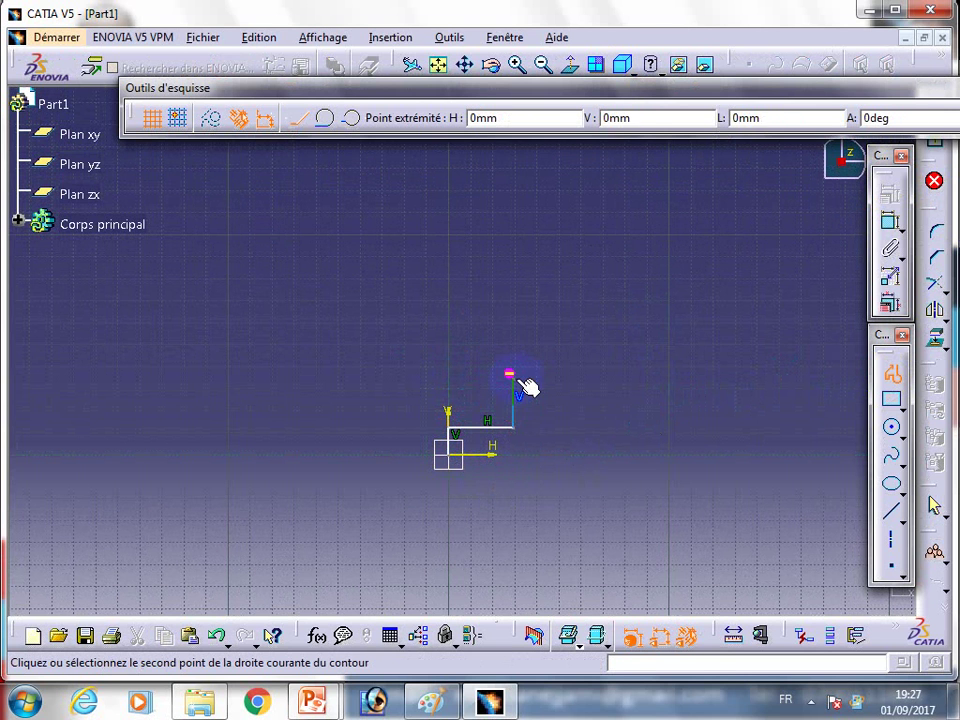
pyautogui.click(473, 379)
pyautogui.click(474, 310)
pyautogui.click(543, 309)
pyautogui.click(545, 286)
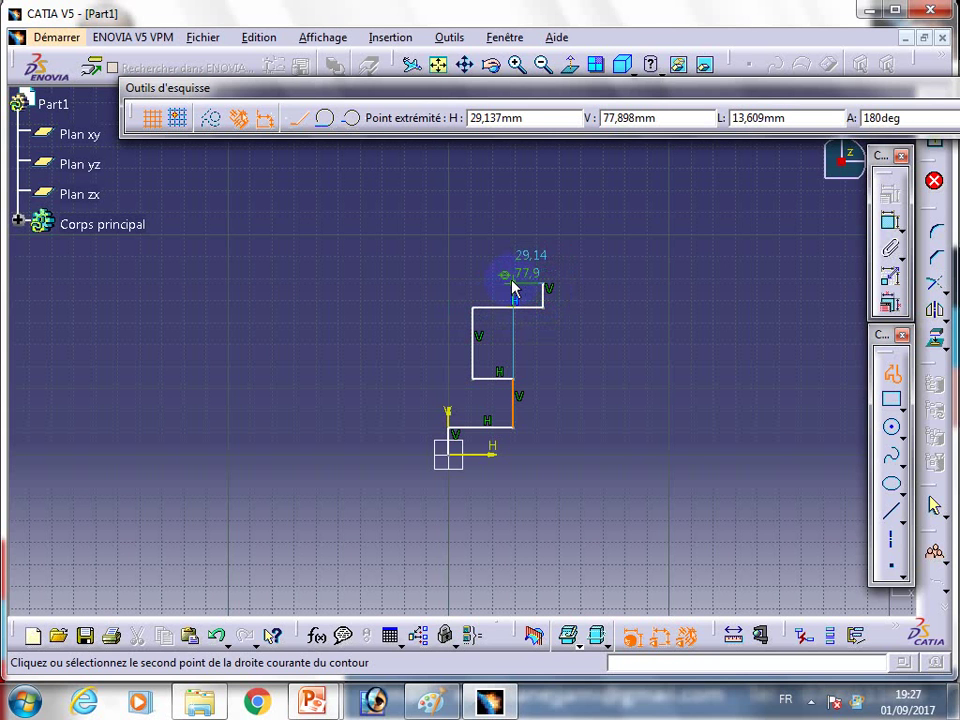
# - Continue the outline across the top, down the right side through the slot and notch
pyautogui.click(502, 280)
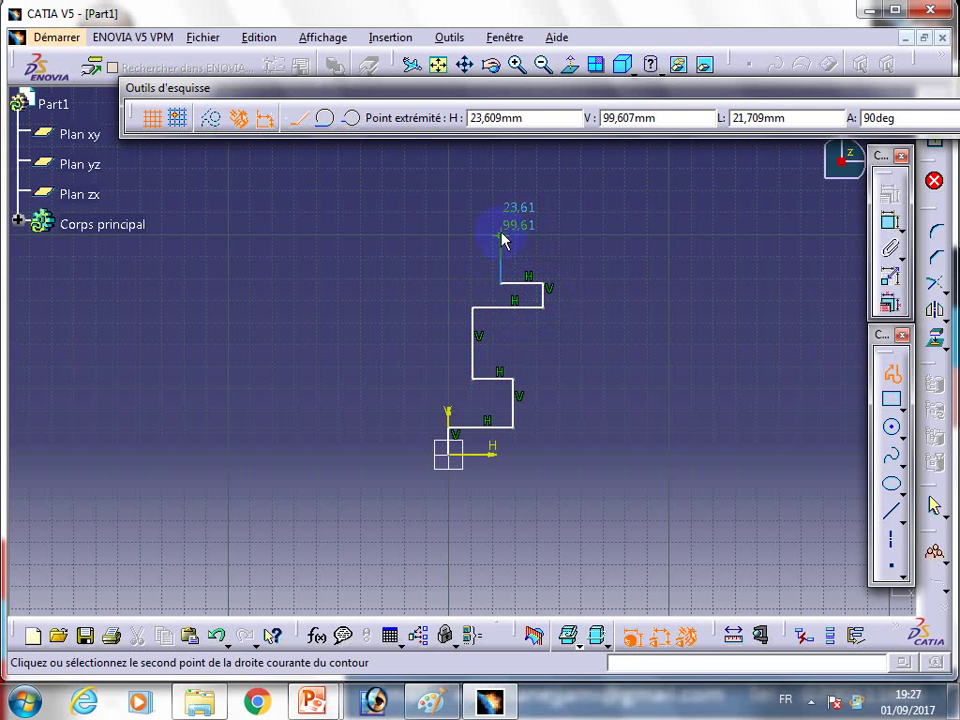
pyautogui.click(501, 237)
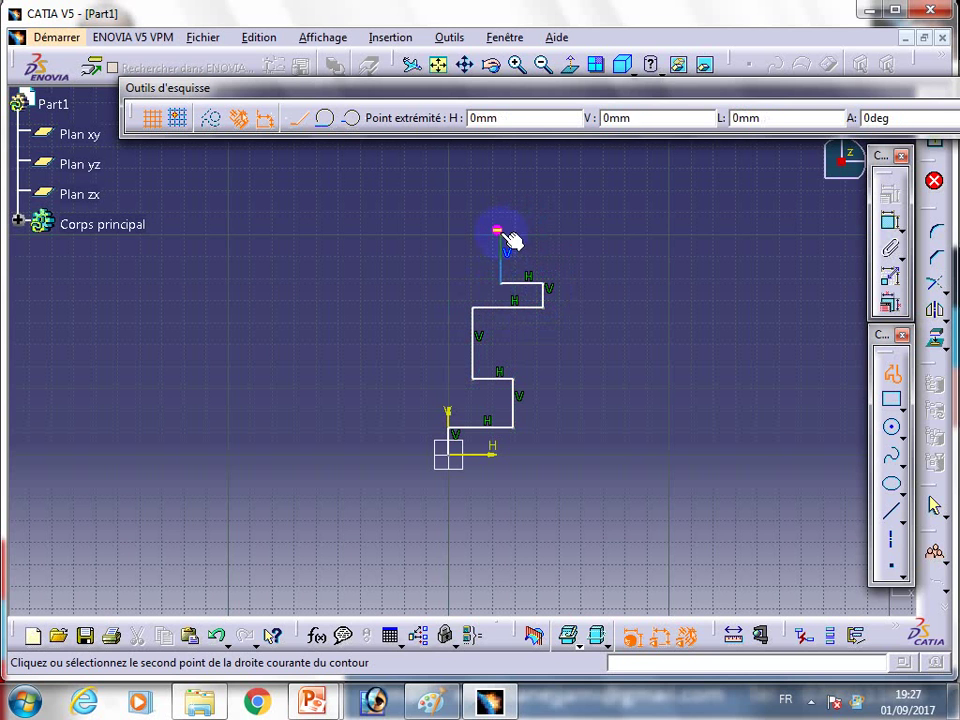
pyautogui.click(686, 237)
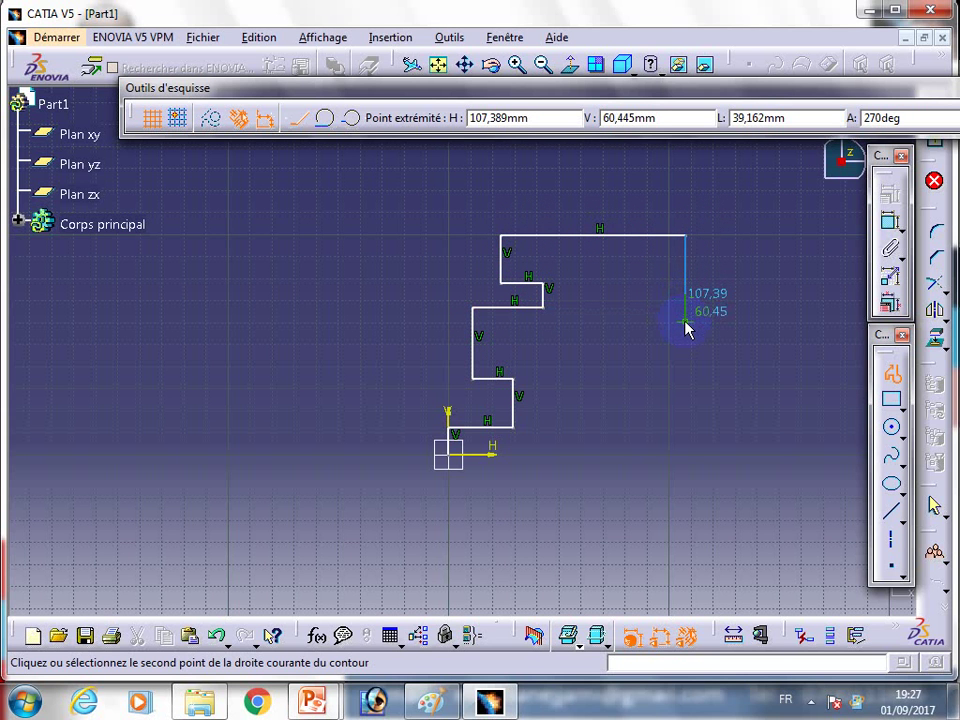
pyautogui.click(686, 322)
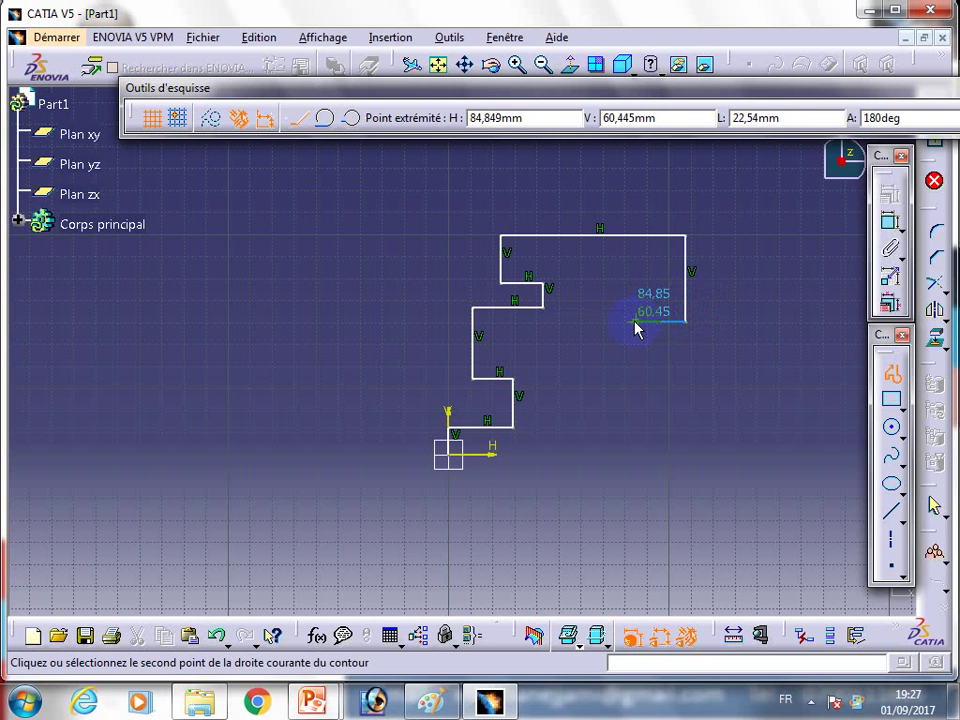
pyautogui.click(636, 322)
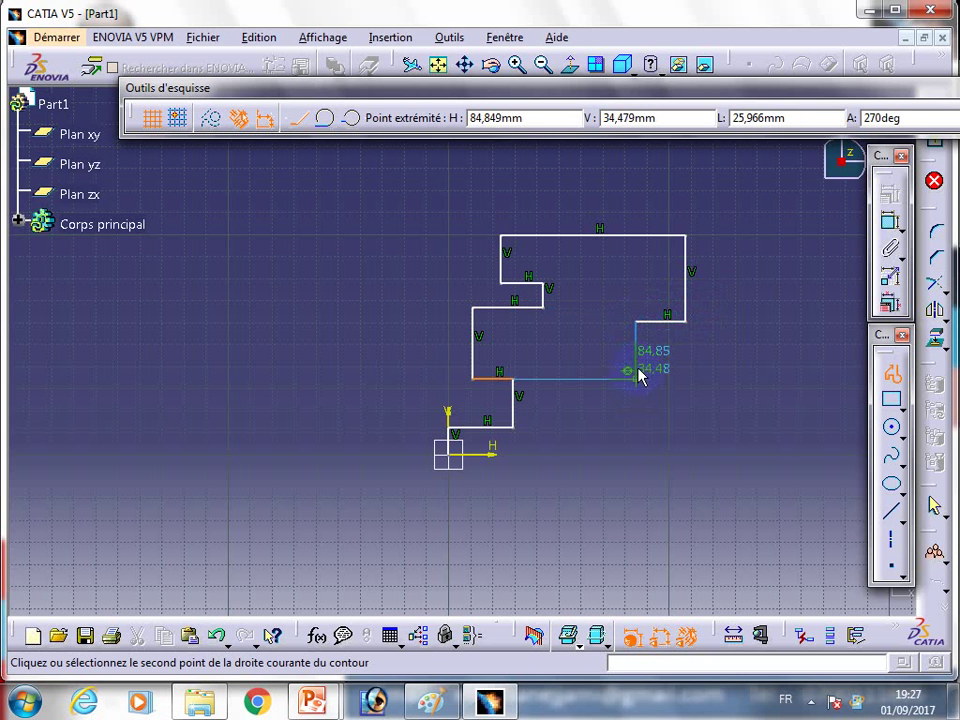
pyautogui.click(637, 361)
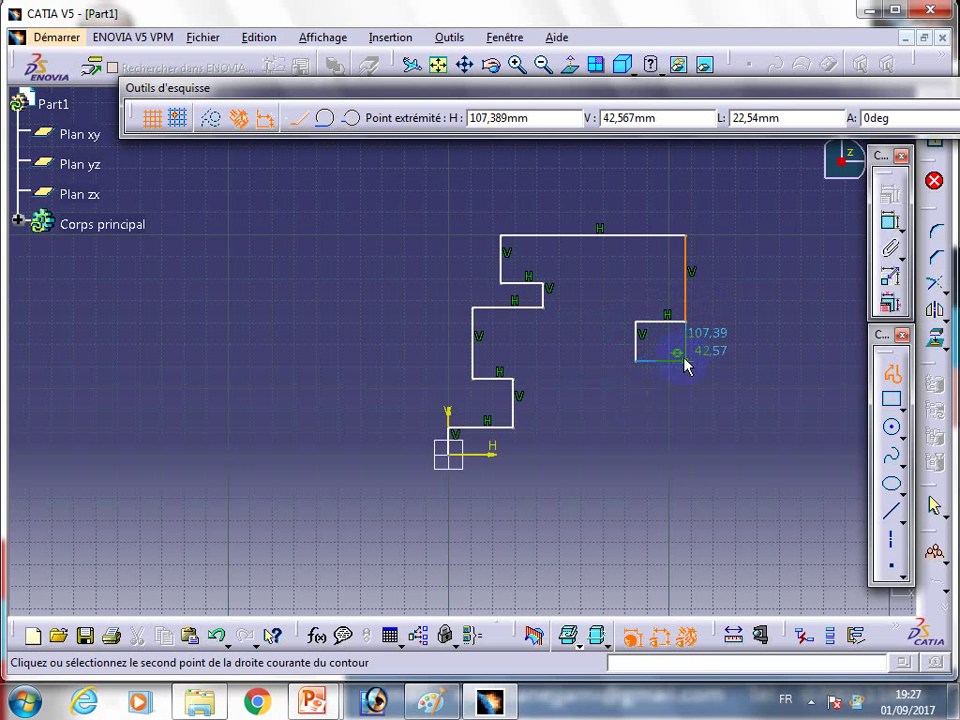
pyautogui.click(684, 361)
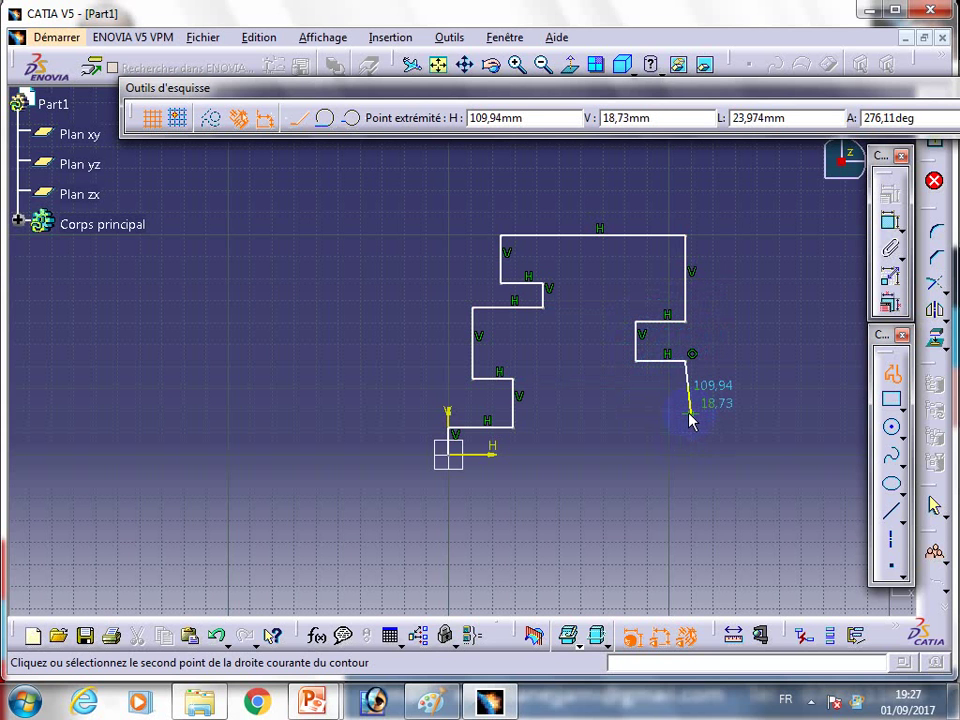
pyautogui.click(685, 413)
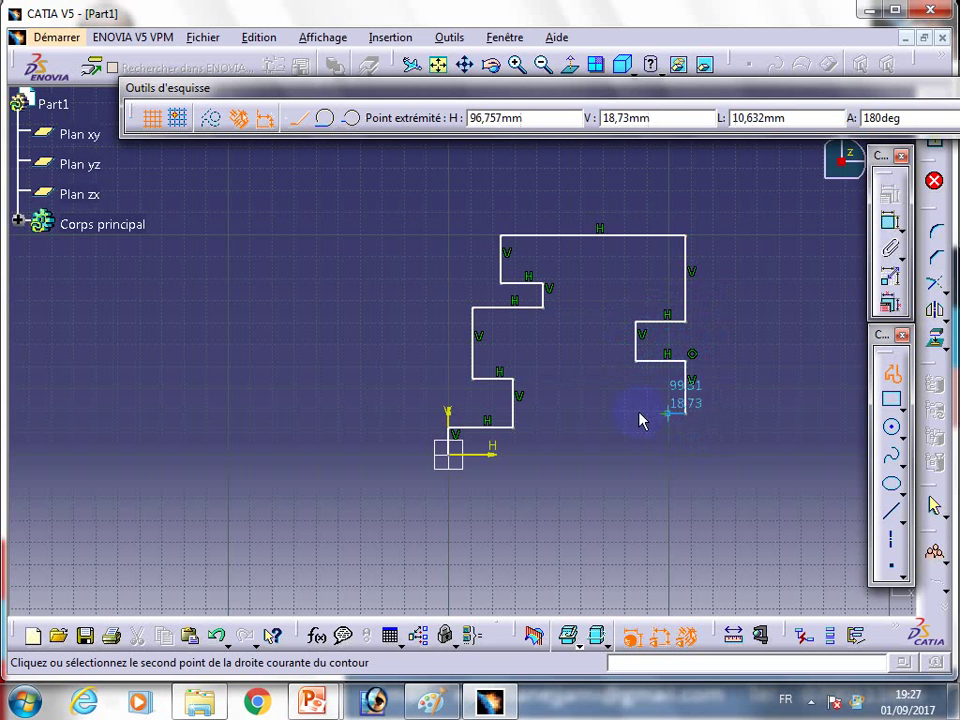
pyautogui.click(584, 414)
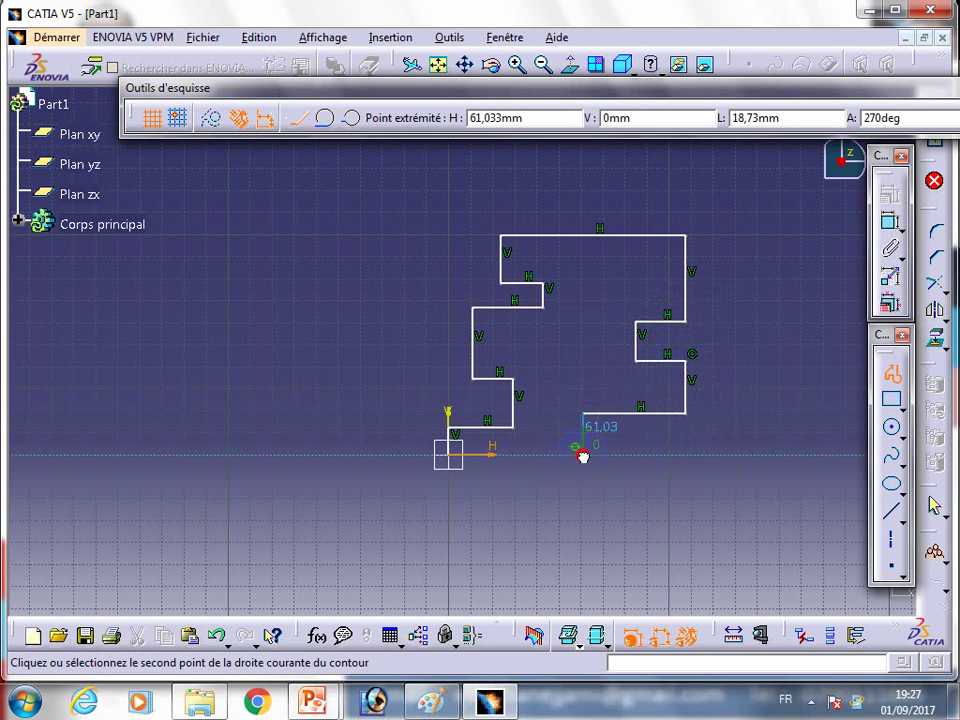
pyautogui.click(583, 455)
# - Close the profile at the origin and dimension the bottom edge to 45 mm
pyautogui.click(450, 455)
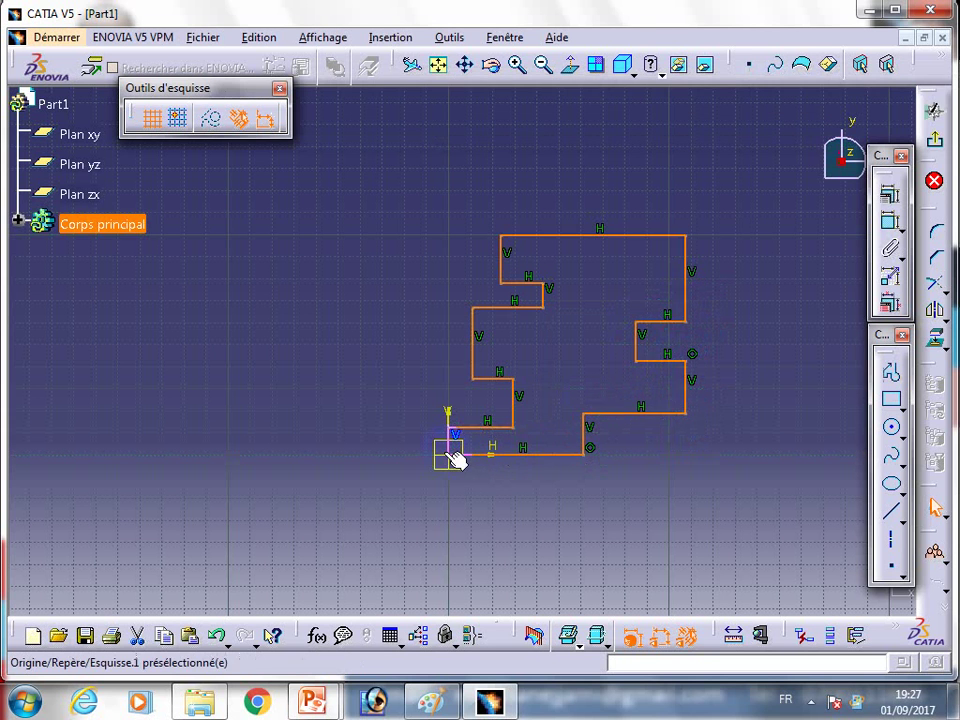
pyautogui.click(501, 508)
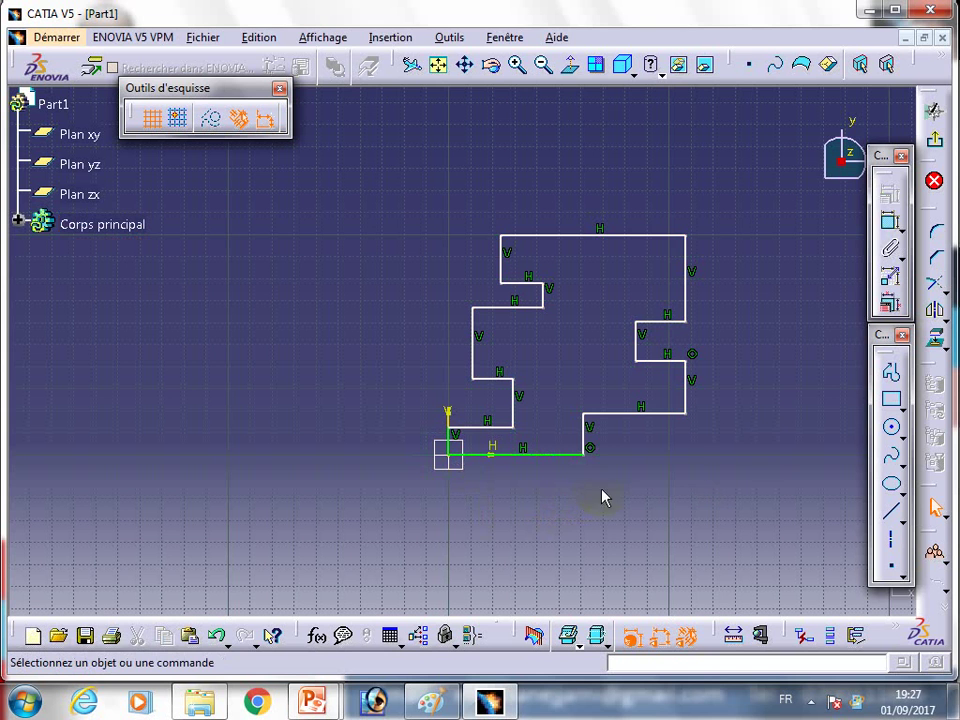
pyautogui.click(889, 219)
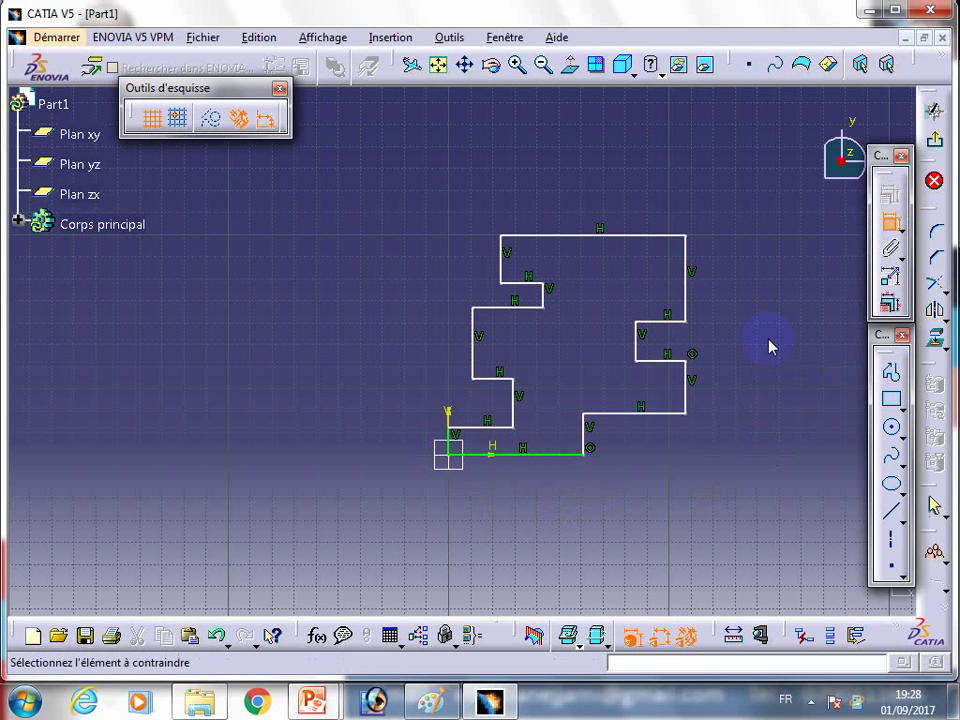
pyautogui.click(522, 455)
pyautogui.click(529, 497)
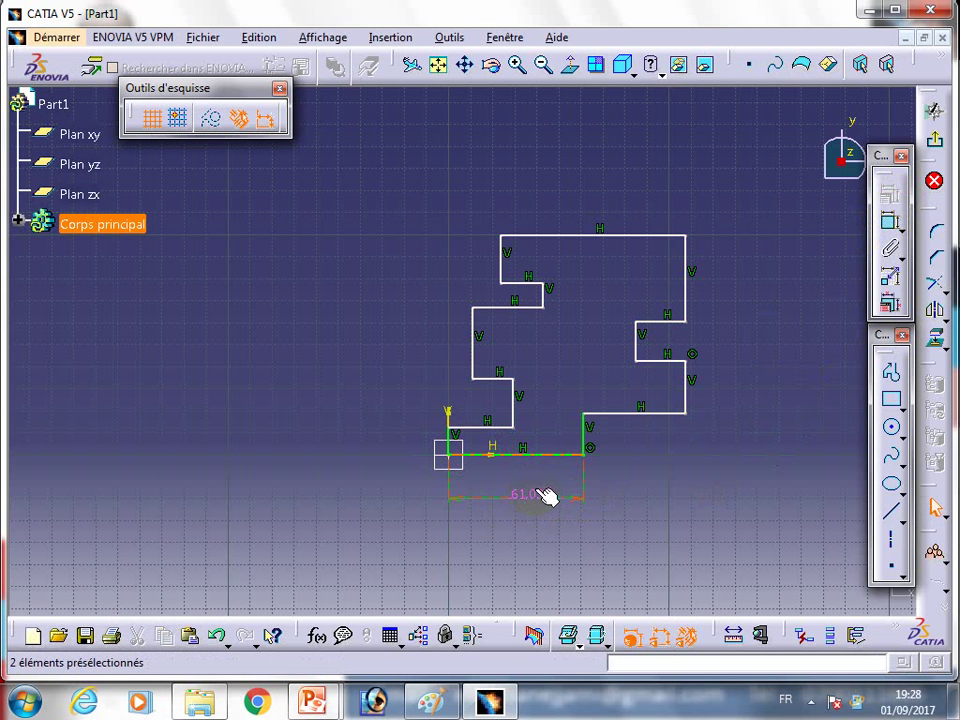
pyautogui.doubleClick(535, 495)
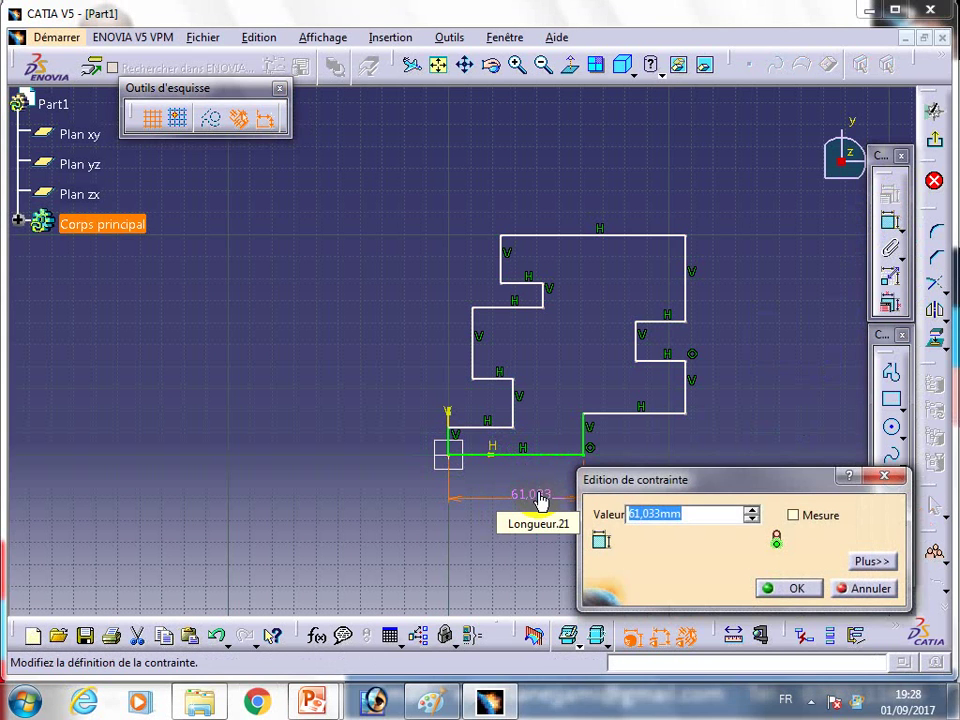
pyautogui.write('45')
pyautogui.press('Return')
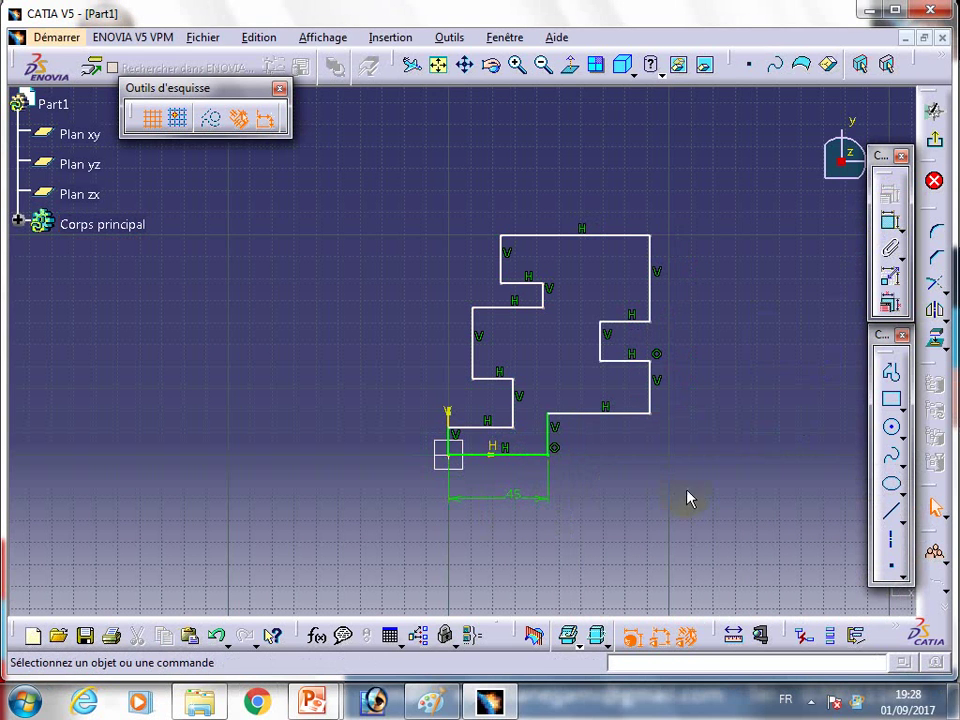
# - Dimension the short left vertical edge to 10 mm and the horizontal edge above to 20 mm
pyautogui.click(889, 221)
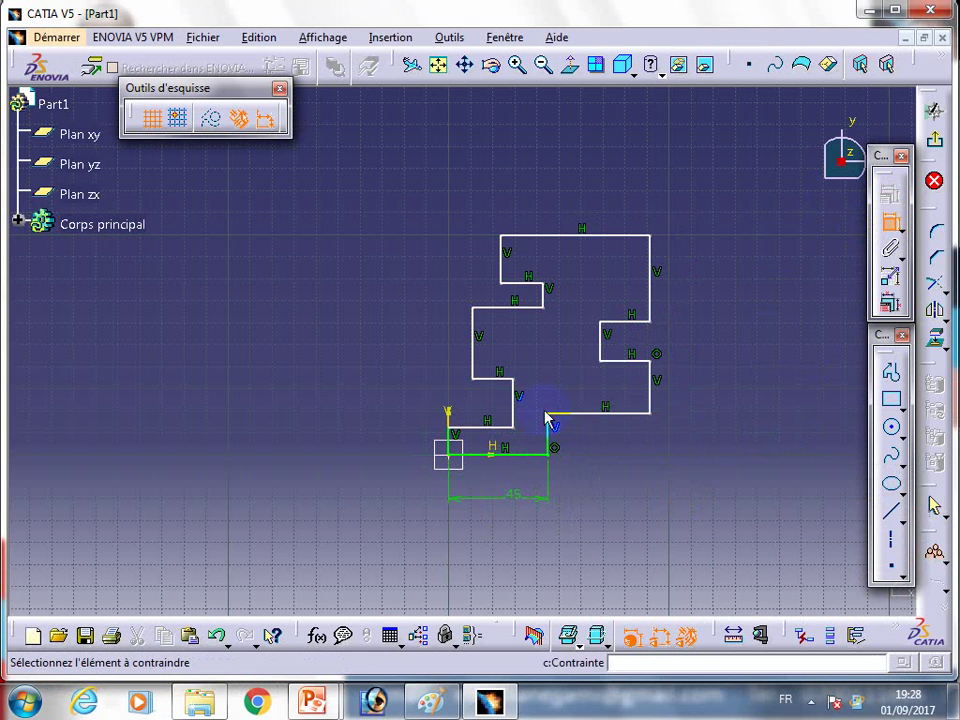
pyautogui.click(455, 440)
pyautogui.click(386, 443)
pyautogui.doubleClick(386, 443)
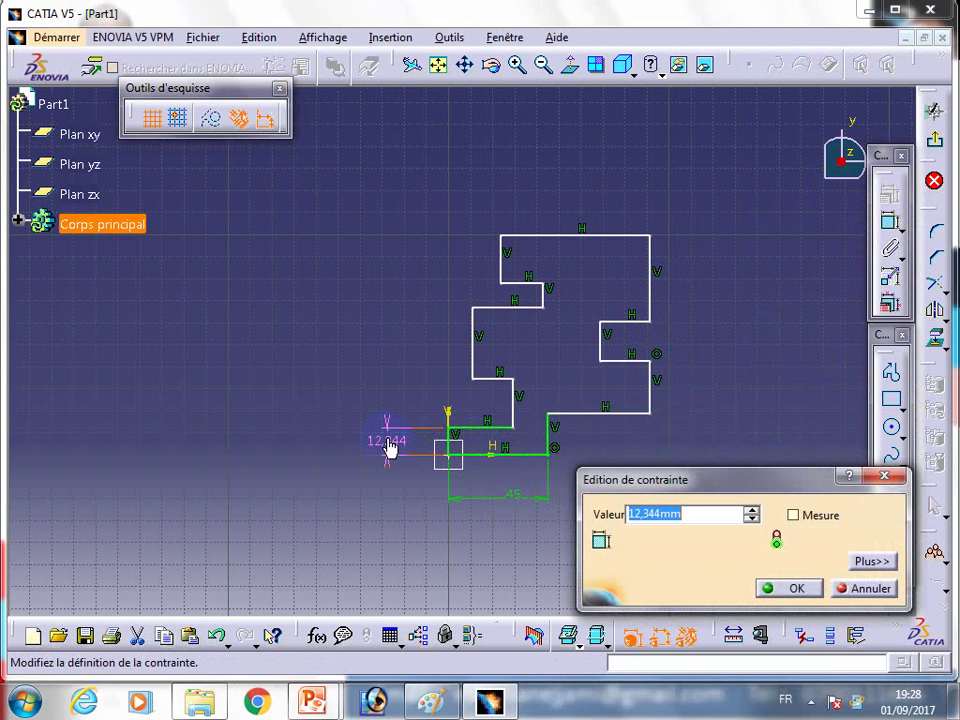
pyautogui.write('10')
pyautogui.press('Return')
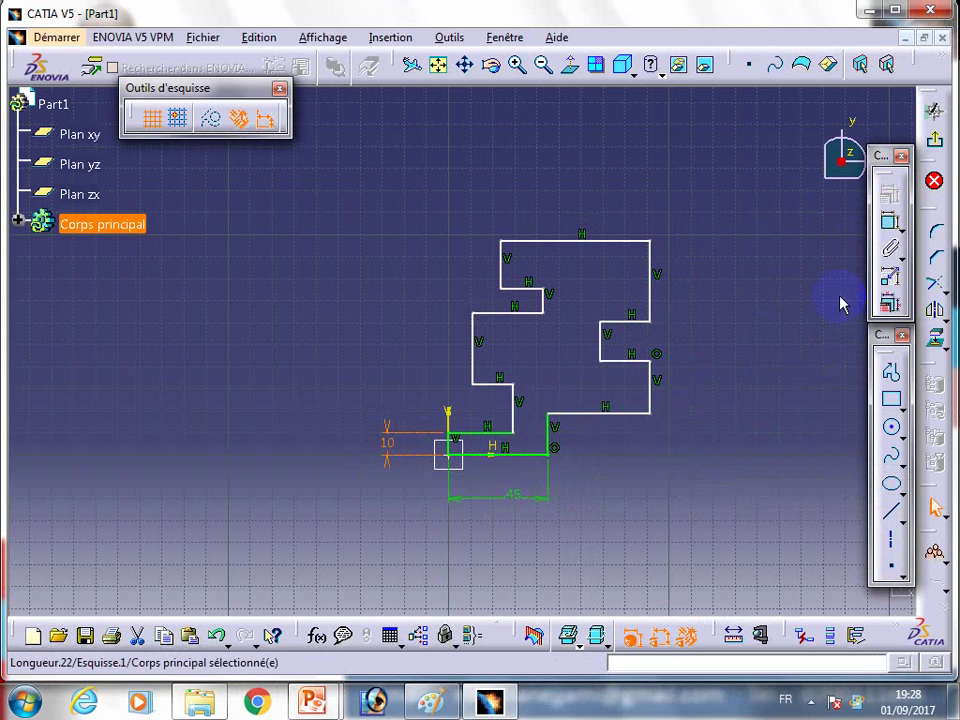
pyautogui.click(889, 221)
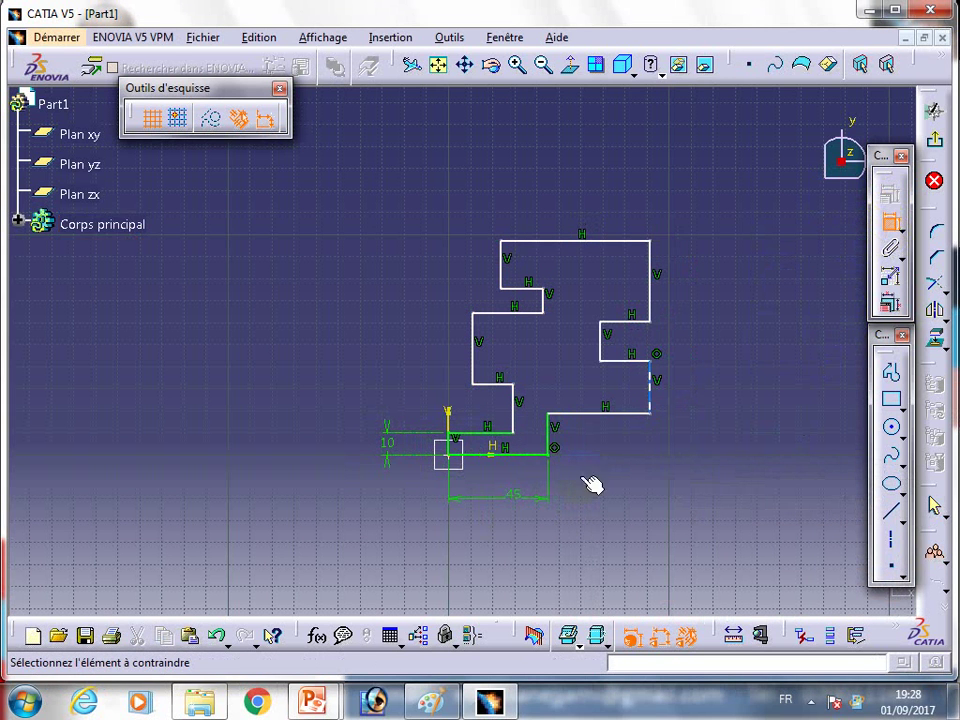
pyautogui.click(474, 433)
pyautogui.click(474, 411)
pyautogui.doubleClick(475, 409)
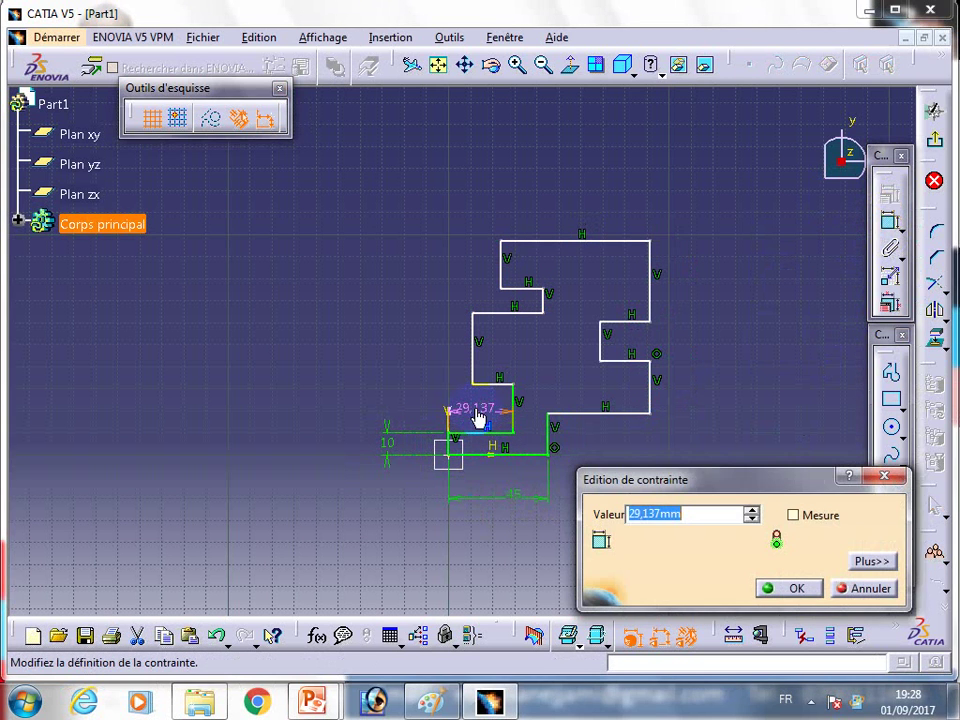
pyautogui.write('20')
pyautogui.press('Return')
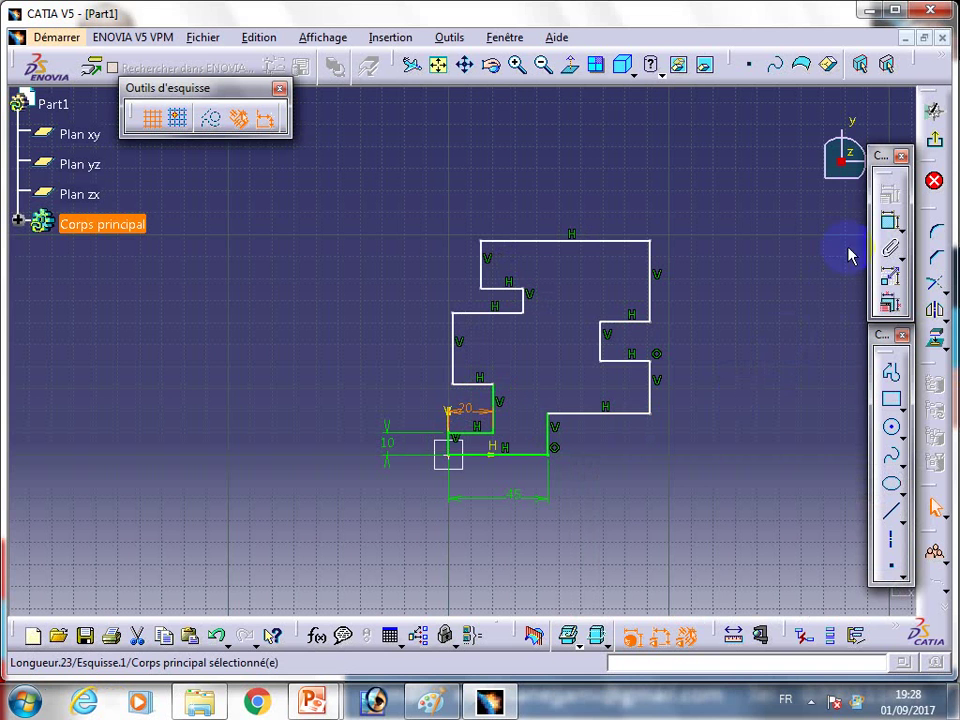
# - Set the vertical step height to 20 mm and the long left edge to 48 mm
pyautogui.click(890, 222)
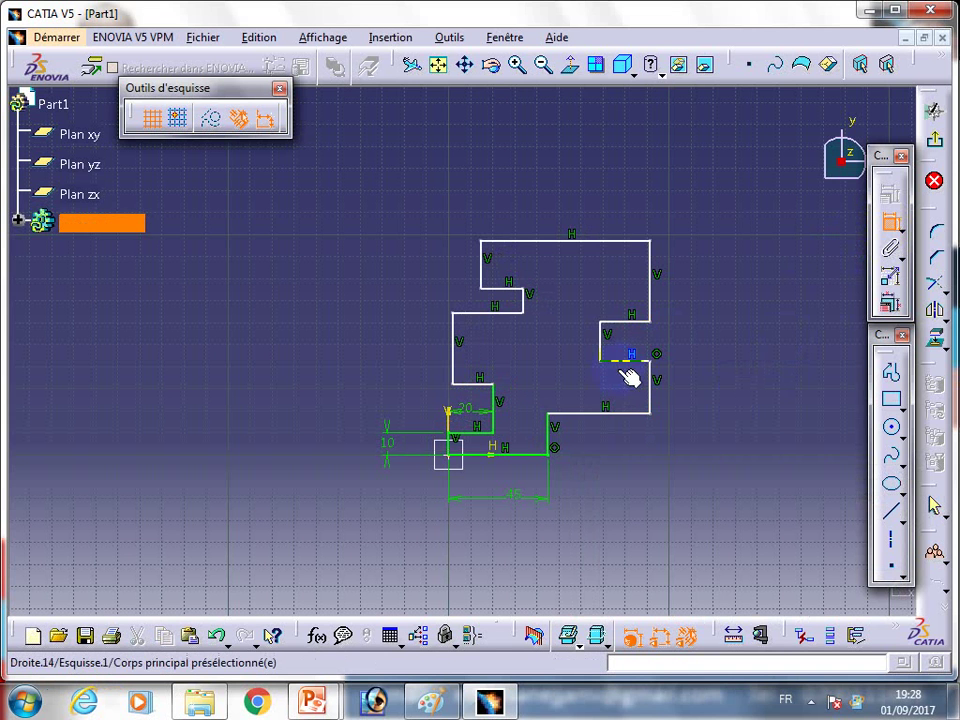
pyautogui.click(492, 402)
pyautogui.click(522, 393)
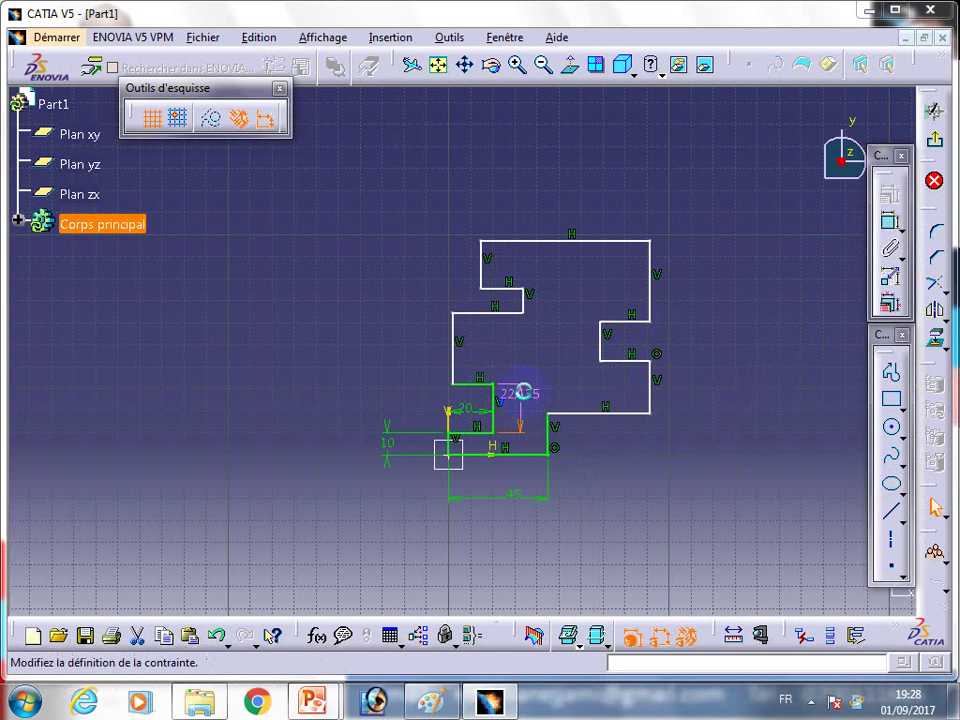
pyautogui.doubleClick(522, 393)
pyautogui.write('20')
pyautogui.press('Return')
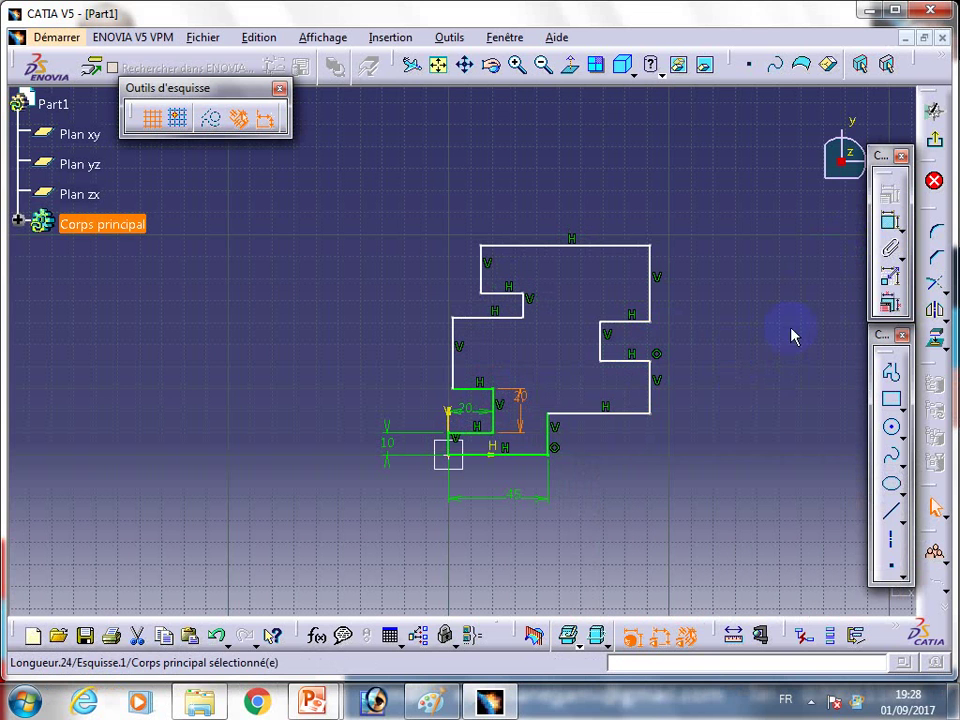
pyautogui.click(890, 222)
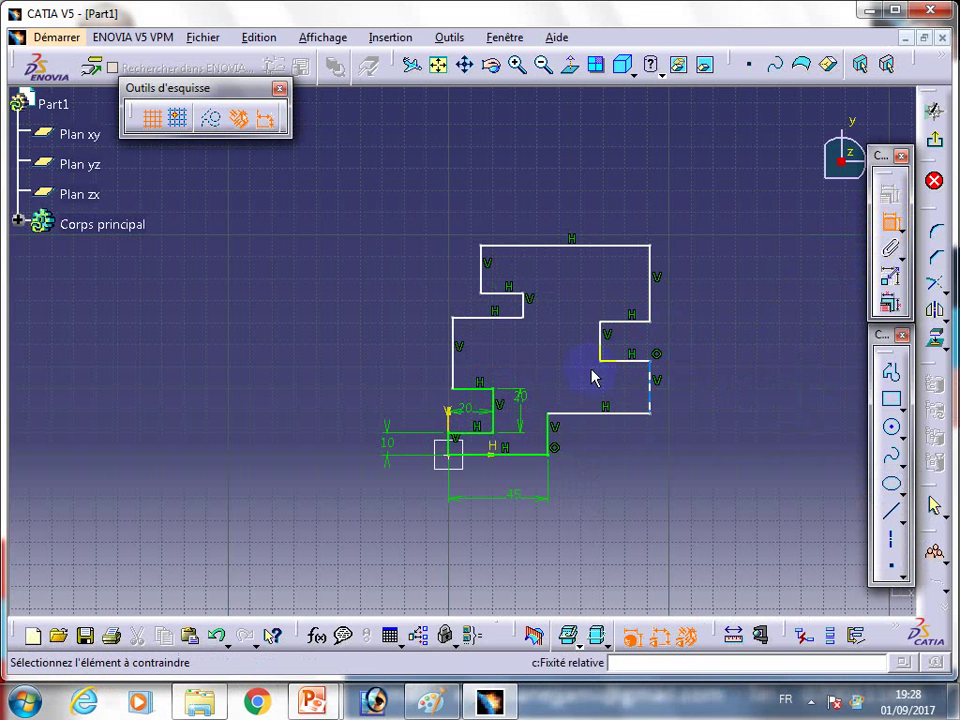
pyautogui.click(455, 362)
pyautogui.doubleClick(407, 366)
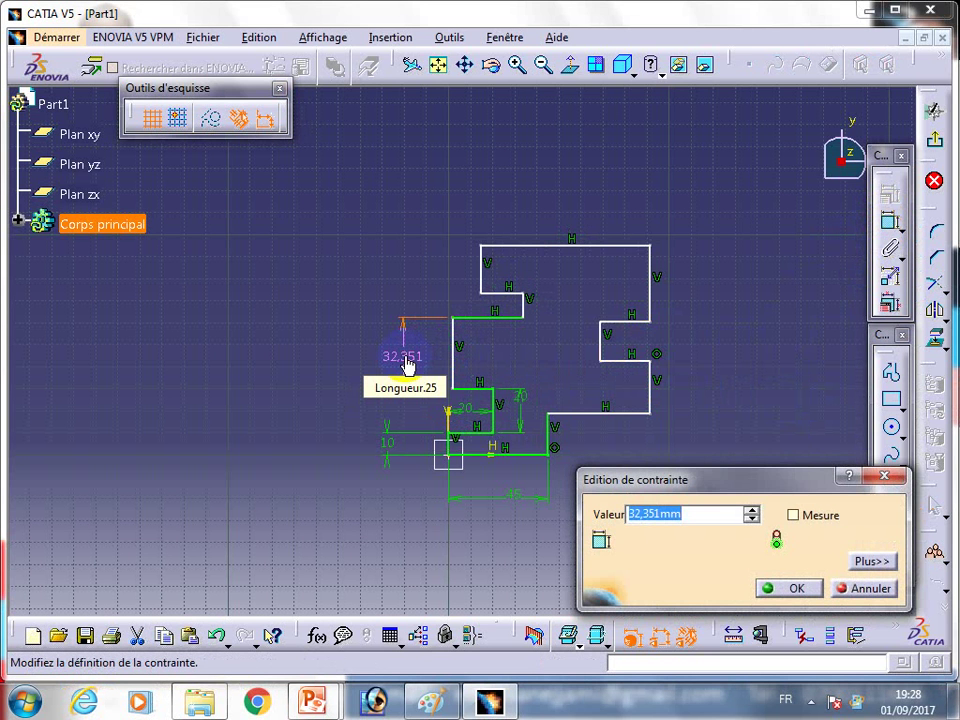
pyautogui.write('48')
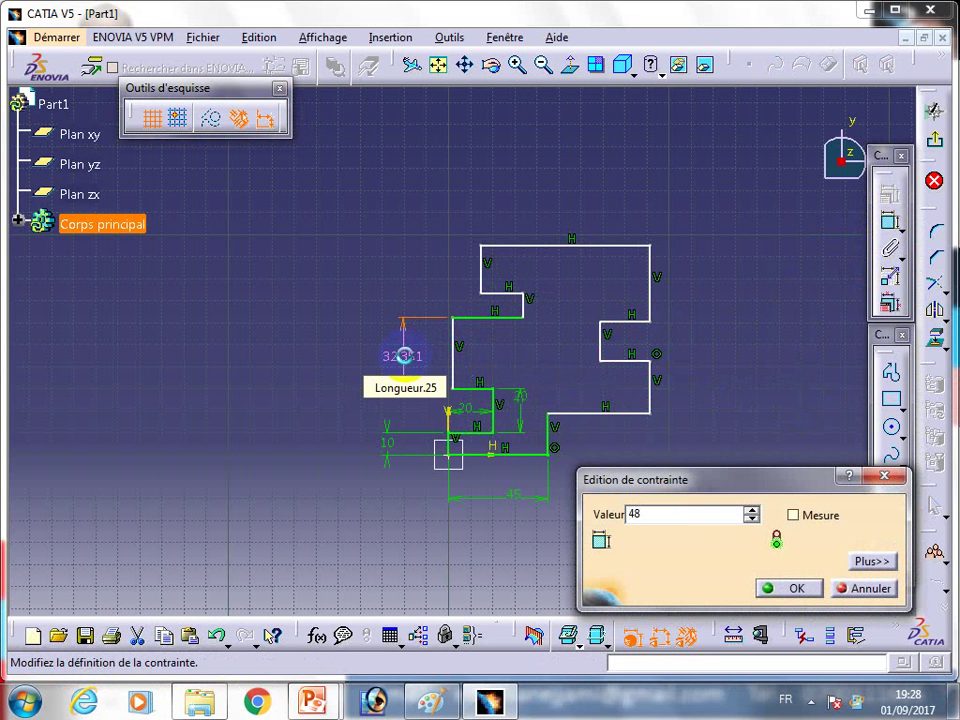
pyautogui.press('Return')
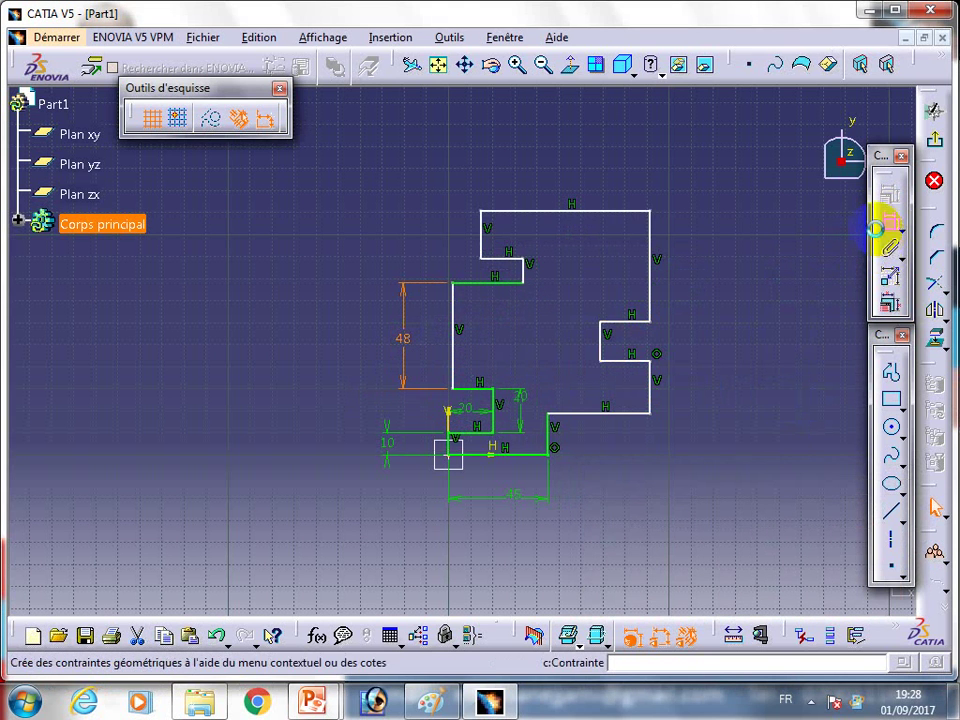
# - Dimension the ledge width to 30 mm and the short vertical edge above it to 20 mm
pyautogui.click(884, 224)
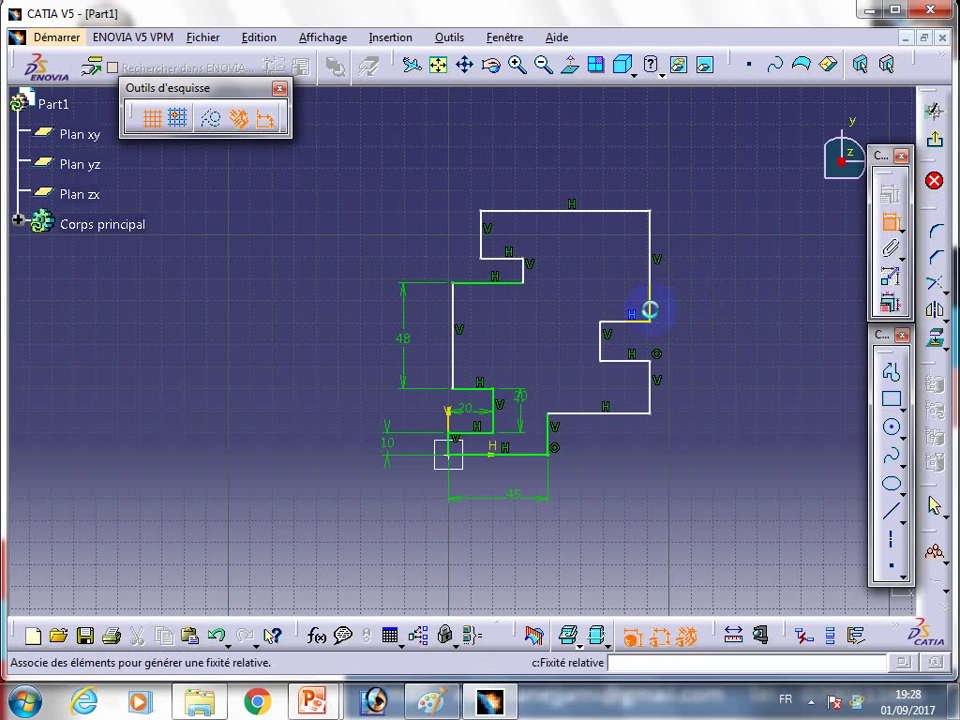
pyautogui.click(505, 288)
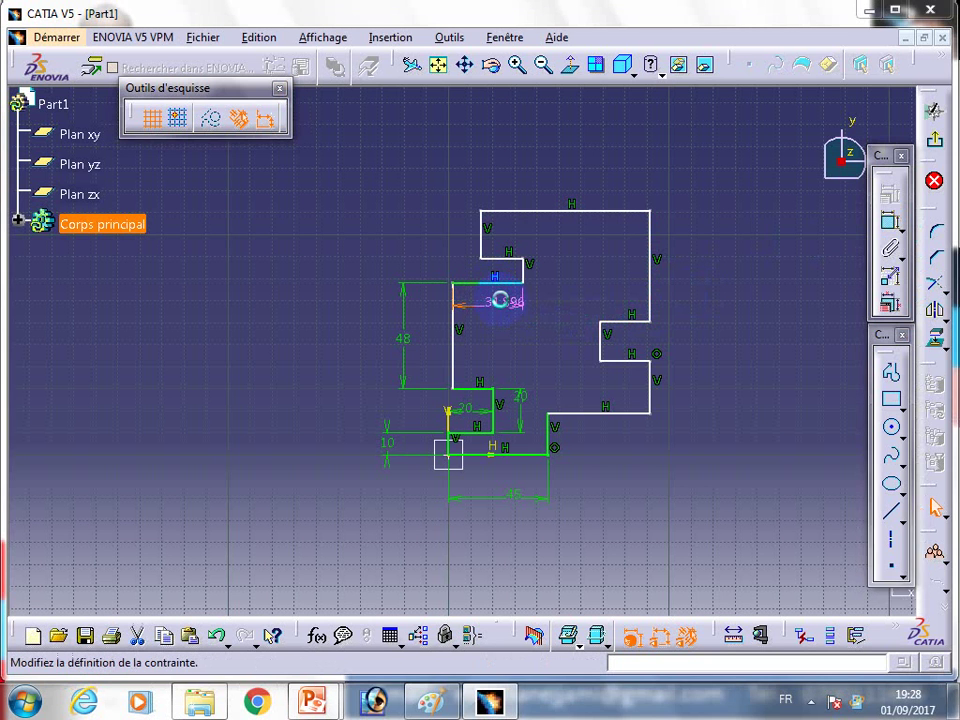
pyautogui.doubleClick(502, 305)
pyautogui.write('30')
pyautogui.press('Return')
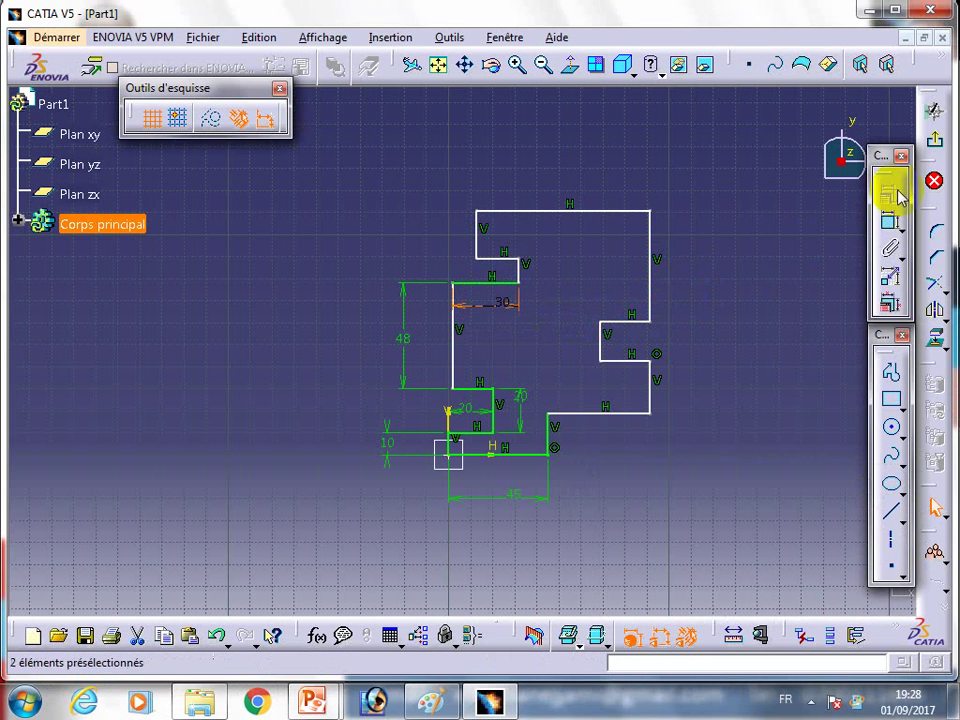
pyautogui.click(891, 222)
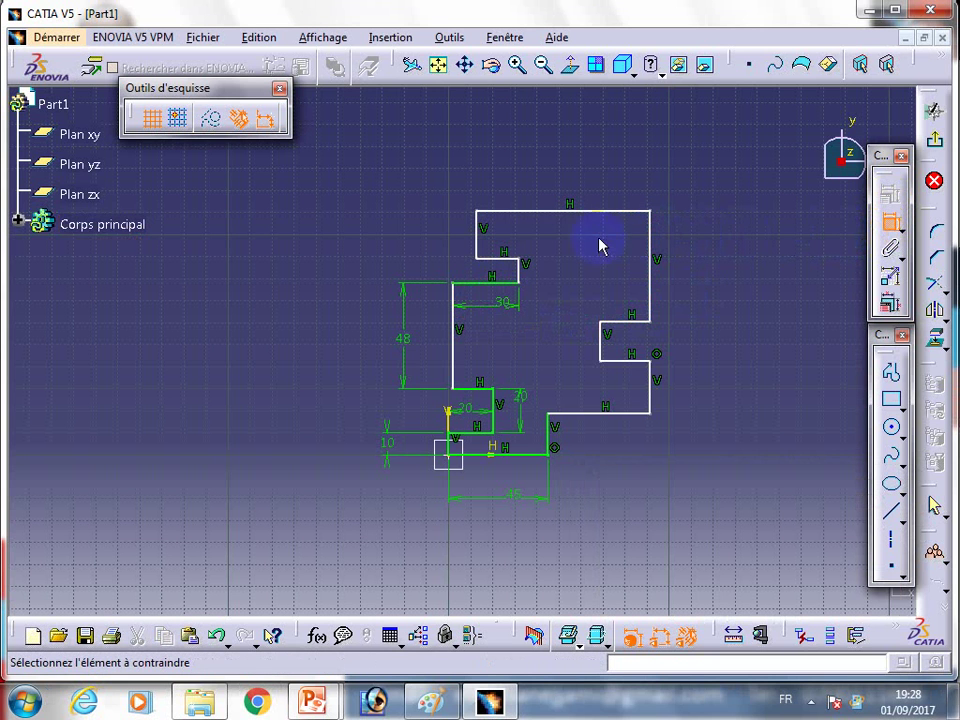
pyautogui.click(519, 270)
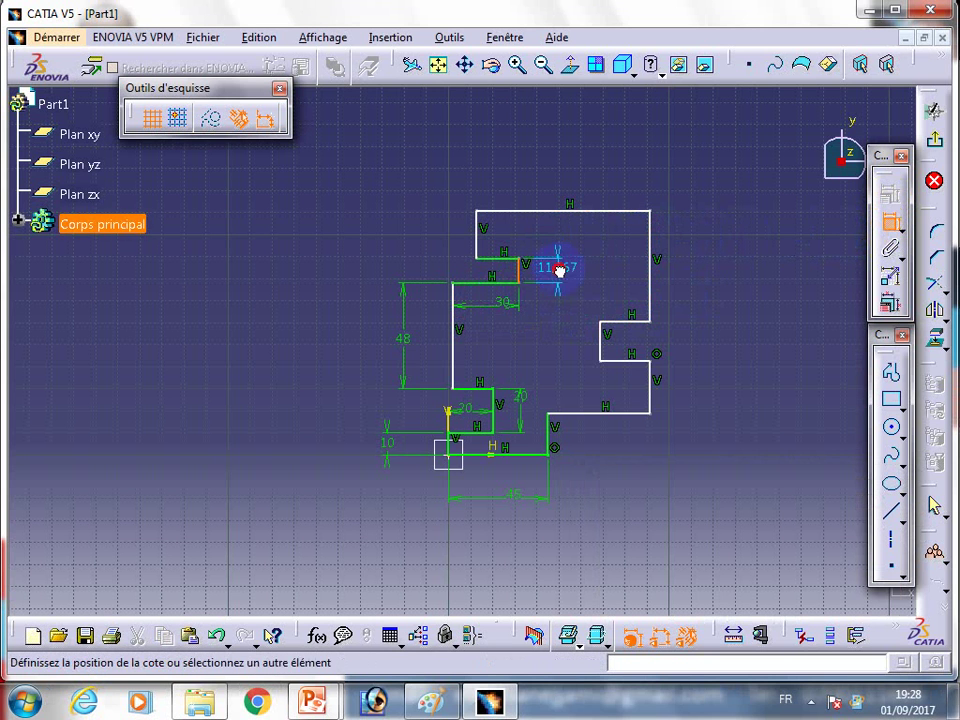
pyautogui.doubleClick(559, 270)
pyautogui.write('20')
pyautogui.press('Return')
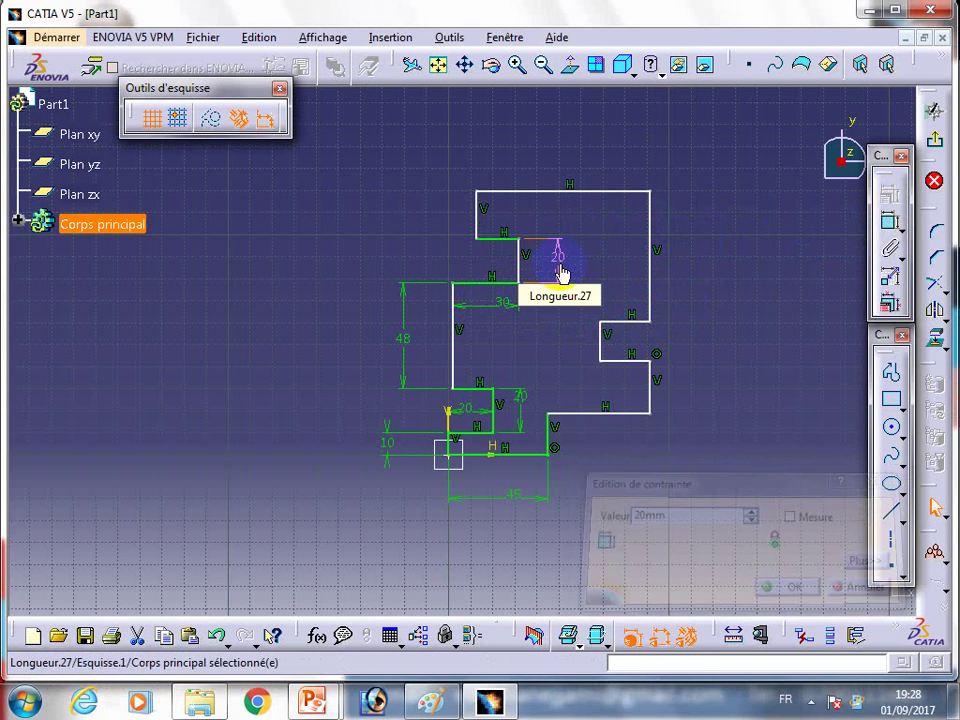
# - Set the short top horizontal edge width and topmost left edge height to 15 mm each
pyautogui.click(889, 230)
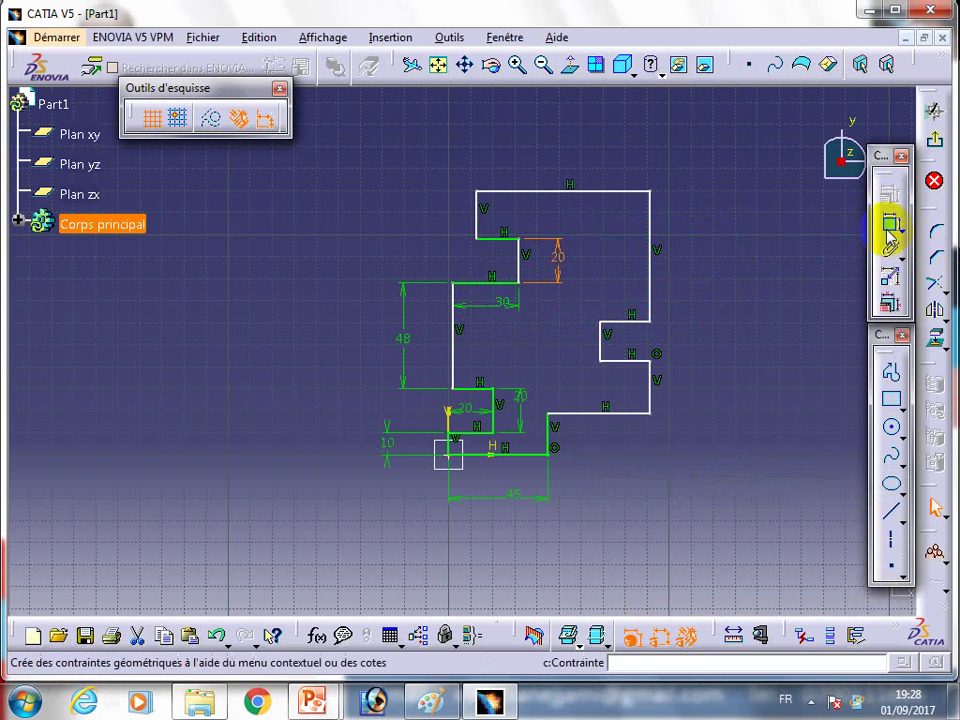
pyautogui.click(506, 241)
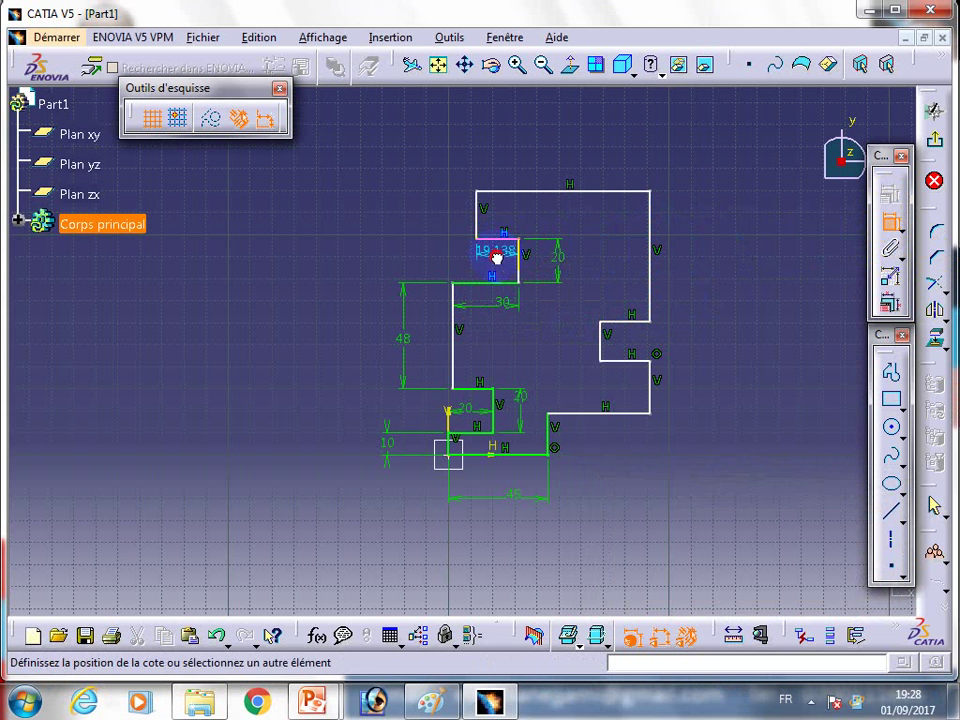
pyautogui.click(497, 253)
pyautogui.doubleClick(492, 250)
pyautogui.write('15')
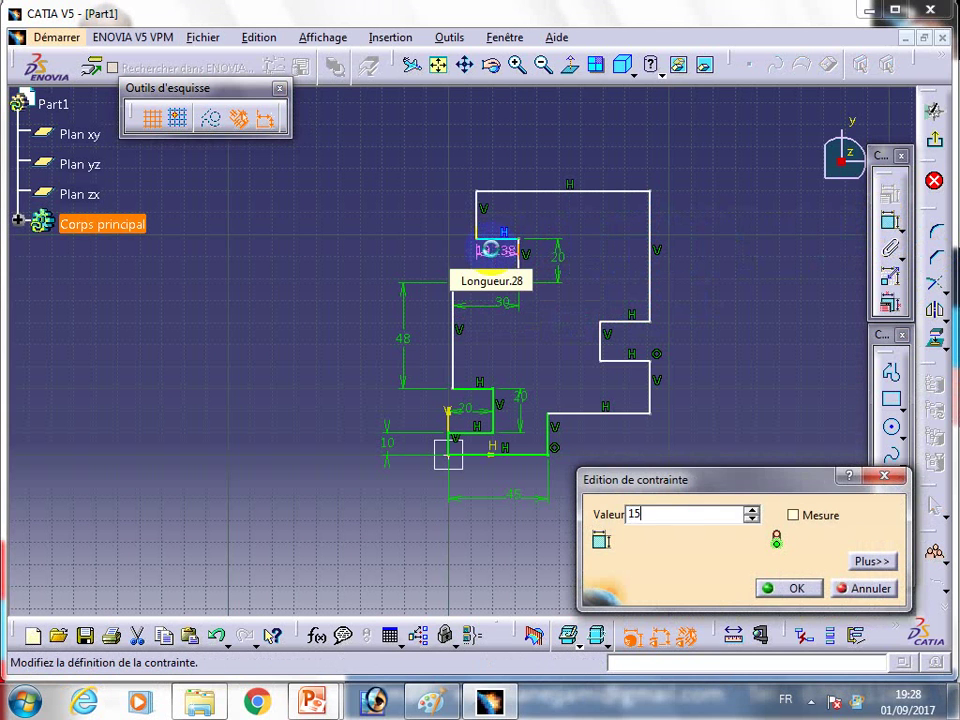
pyautogui.press('Return')
pyautogui.click(889, 222)
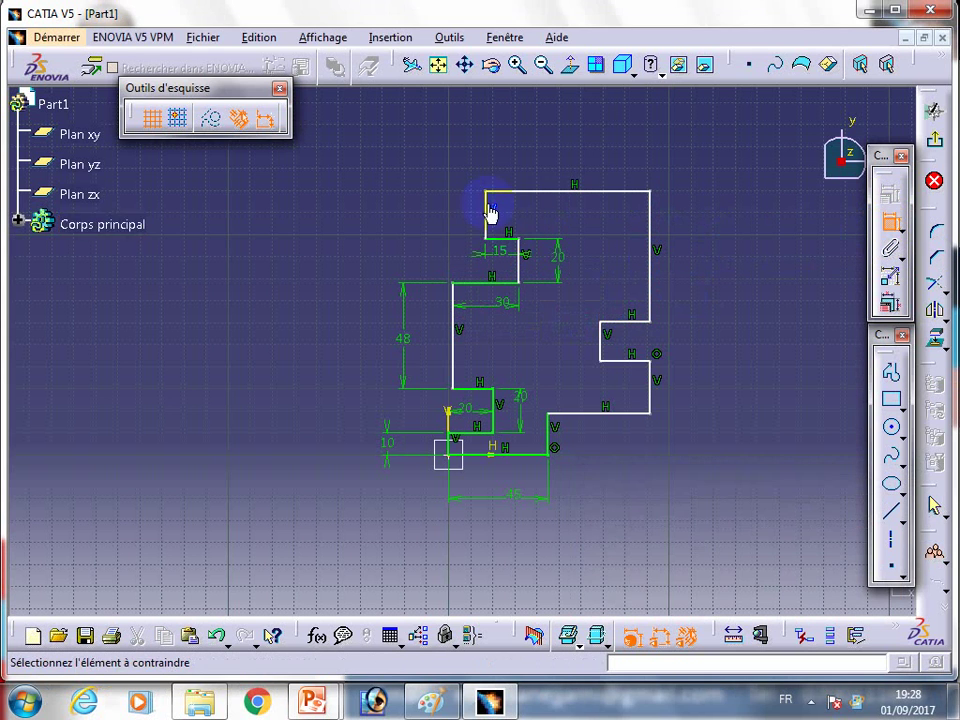
pyautogui.click(490, 211)
pyautogui.click(439, 206)
pyautogui.doubleClick(441, 207)
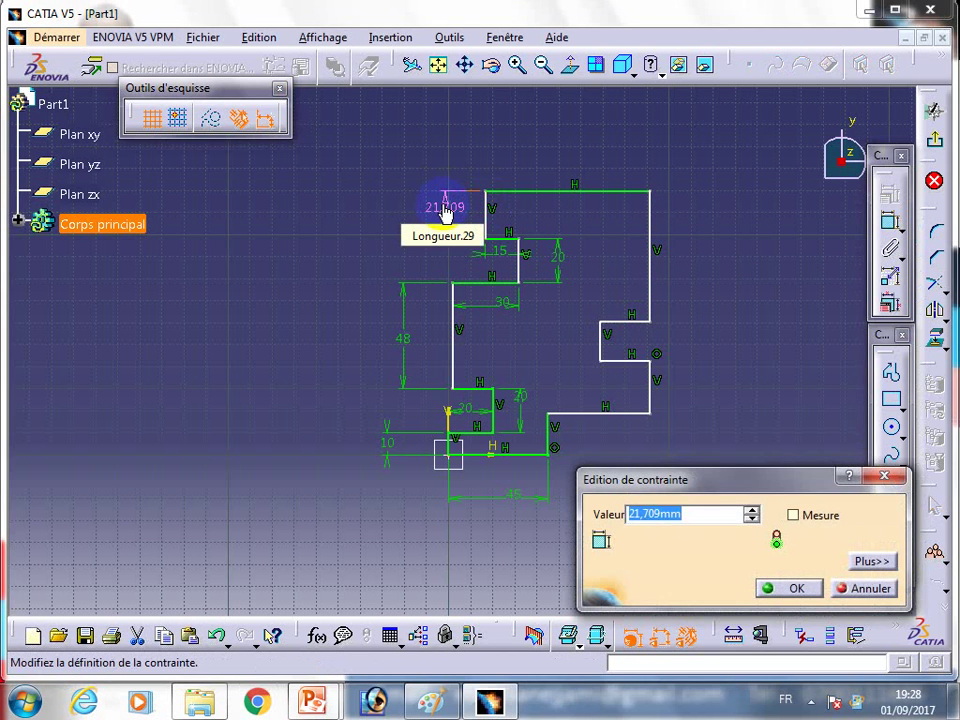
pyautogui.write('15')
pyautogui.press('Return')
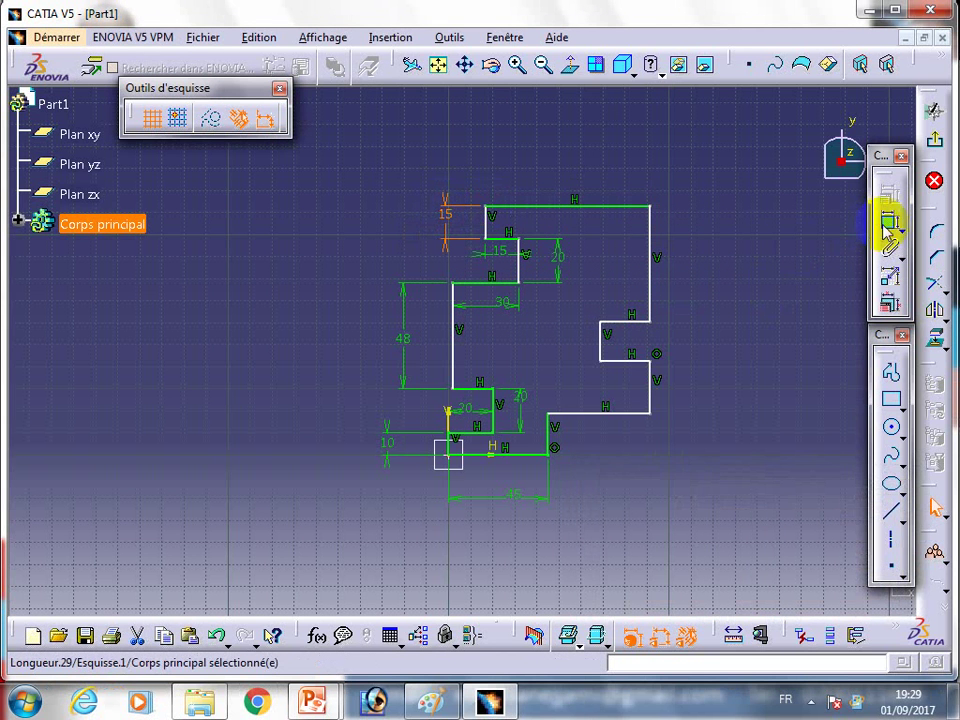
# - Dimension the top edge of the profile to 65 mm
pyautogui.click(886, 227)
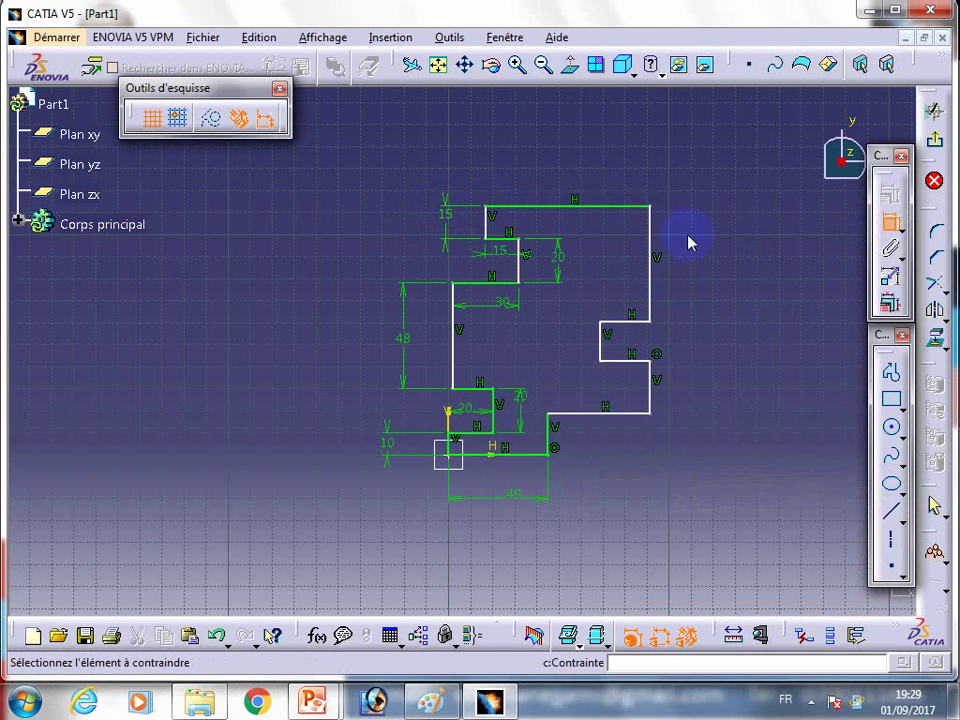
pyautogui.click(598, 207)
pyautogui.doubleClick(607, 178)
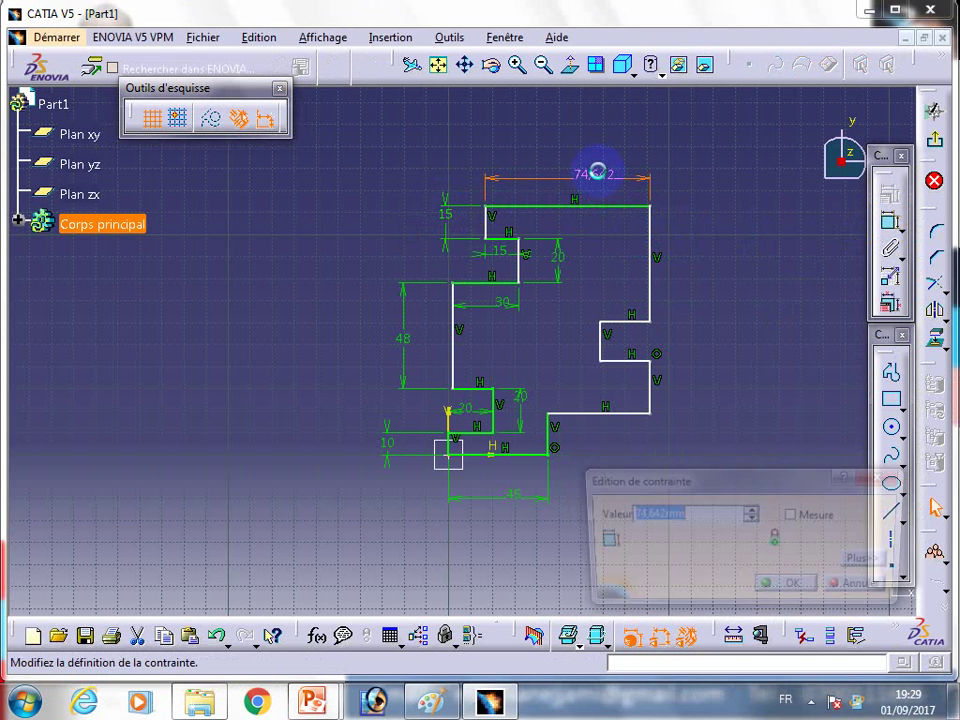
pyautogui.write('65')
pyautogui.press('Return')
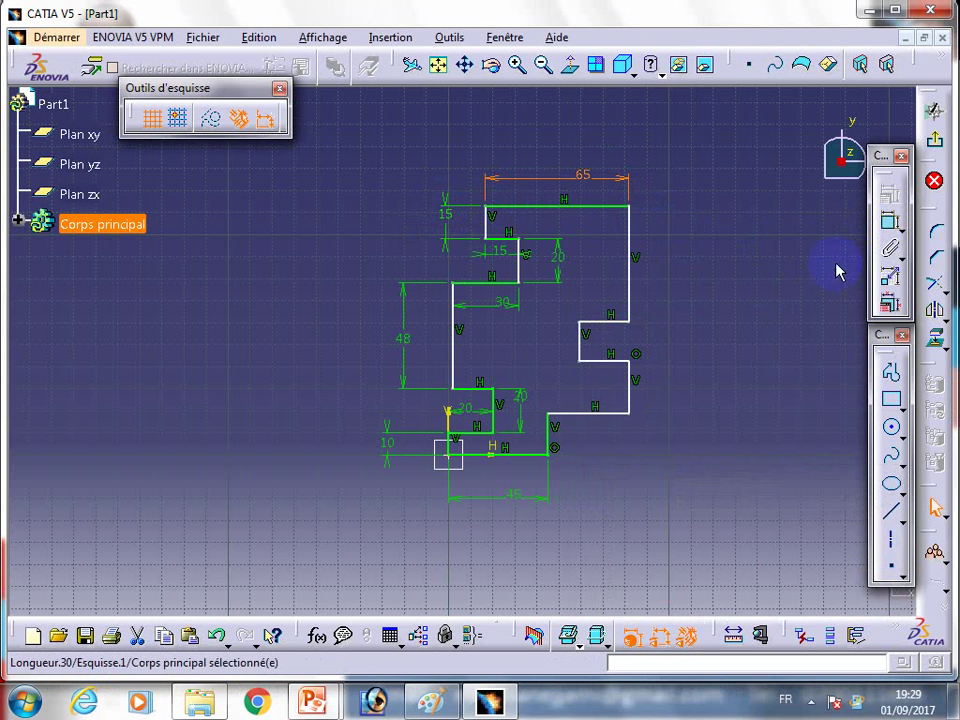
# - Dimension the upper right vertical edge to 53 mm
pyautogui.click(889, 221)
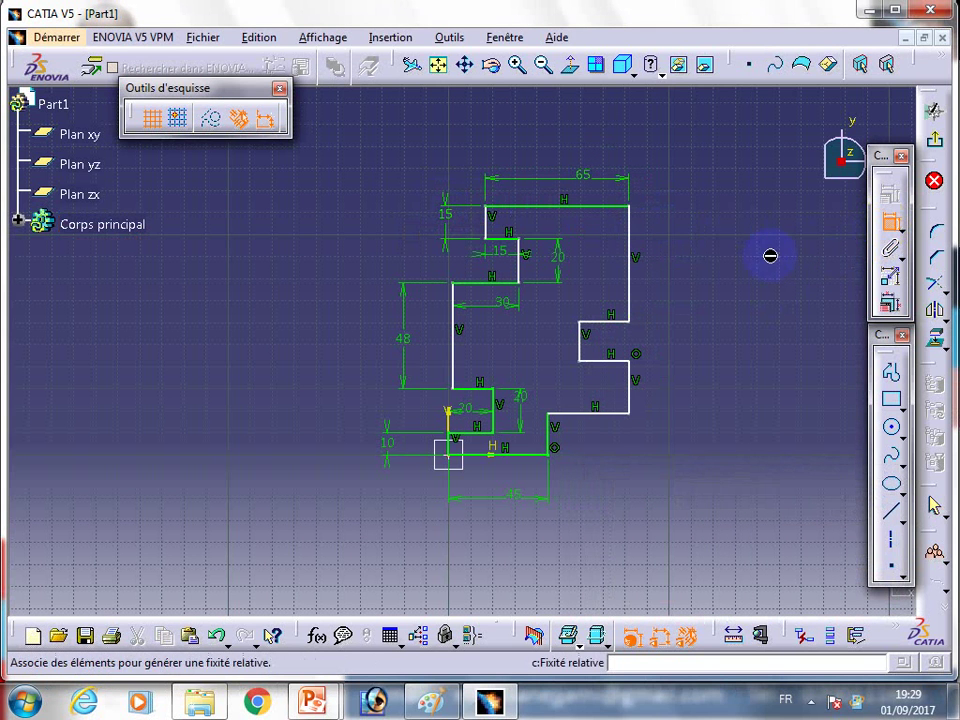
pyautogui.click(631, 262)
pyautogui.click(694, 266)
pyautogui.doubleClick(693, 260)
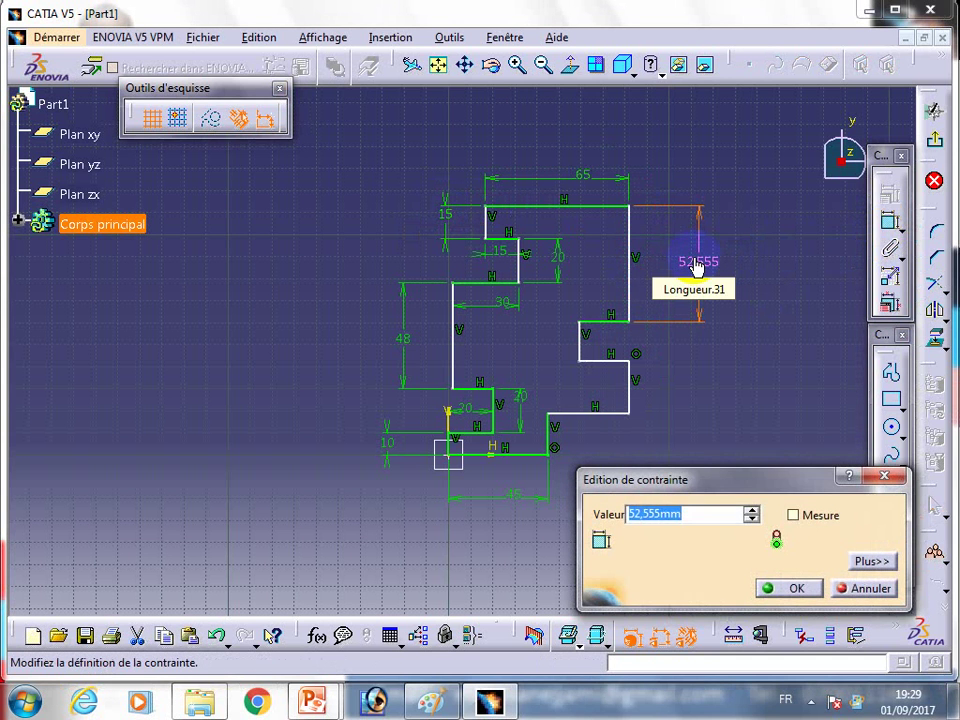
pyautogui.write('53')
pyautogui.press('Return')
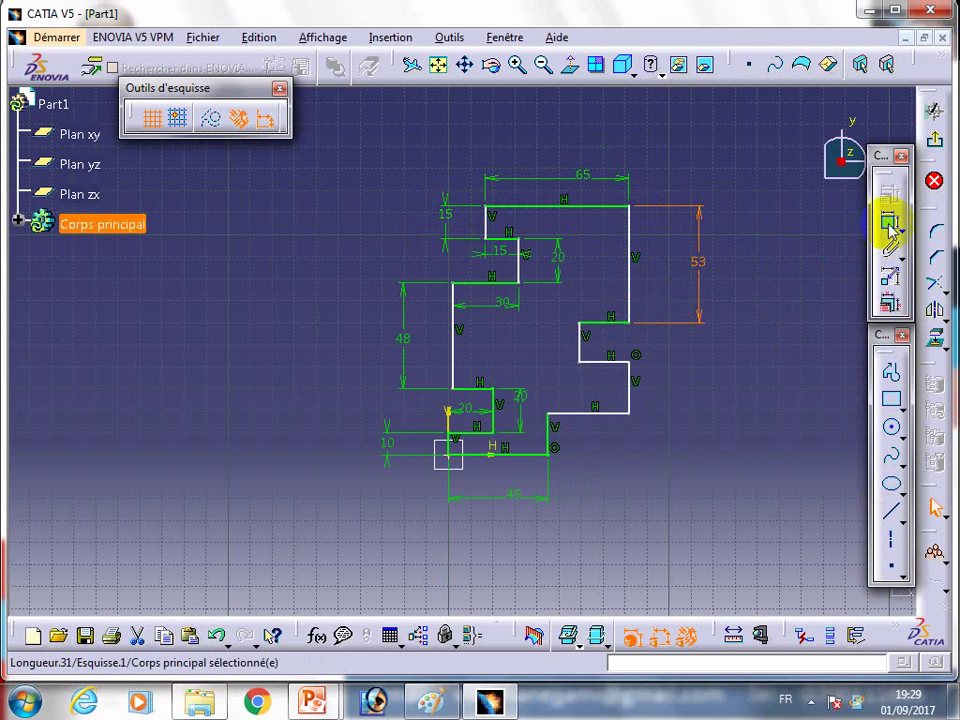
# - Dimension the notch: 35 mm top edge width and 20 mm vertical edge height
pyautogui.click(889, 221)
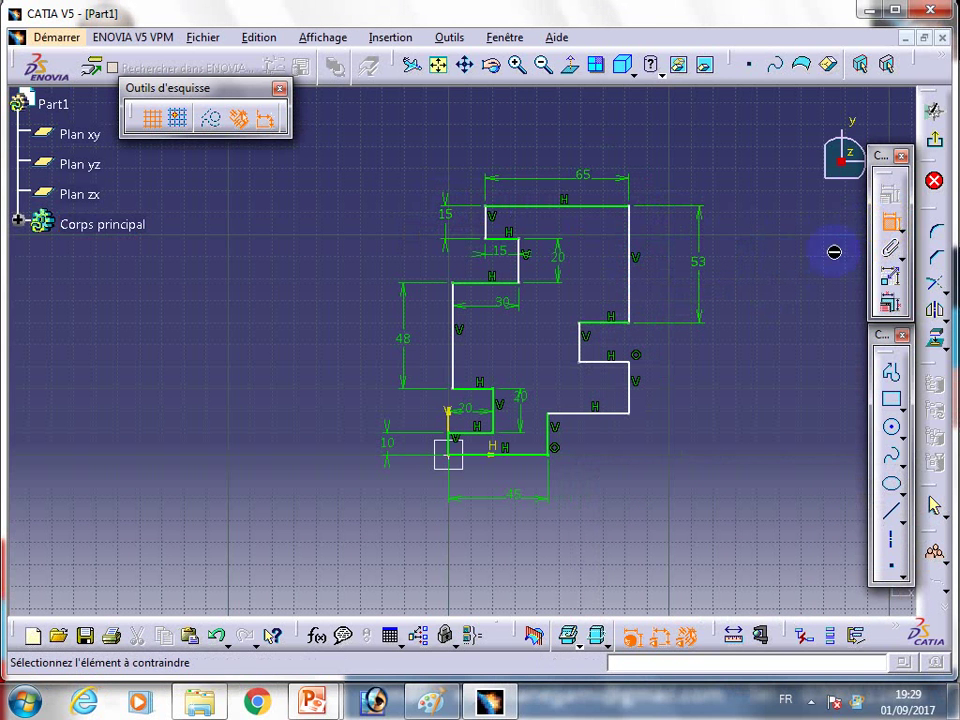
pyautogui.click(610, 324)
pyautogui.click(604, 290)
pyautogui.doubleClick(604, 293)
pyautogui.write('3')
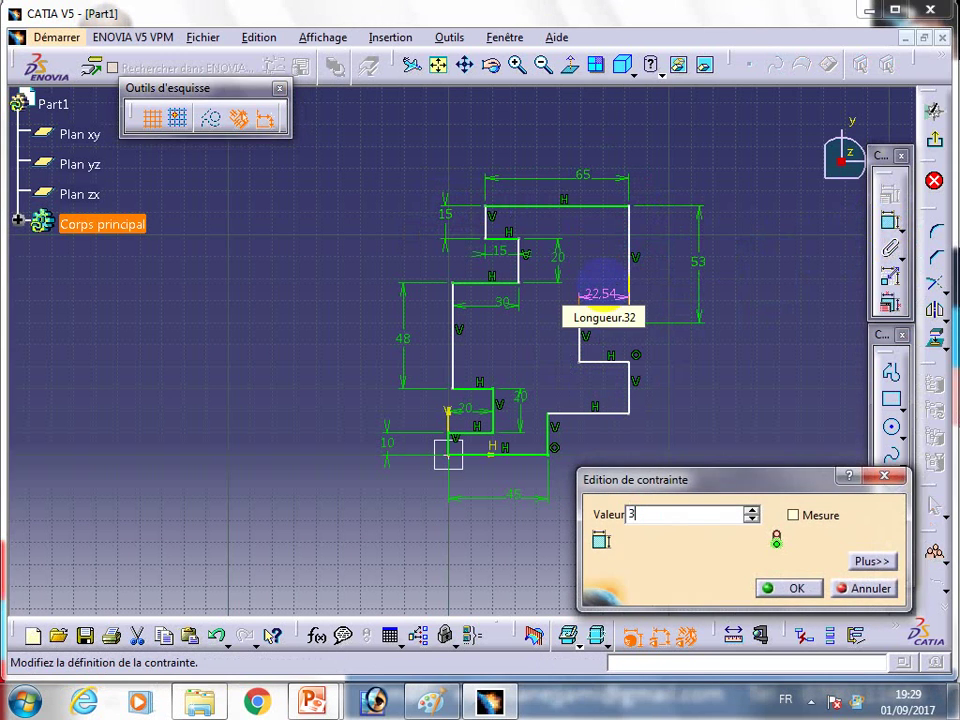
pyautogui.write('5')
pyautogui.press('Return')
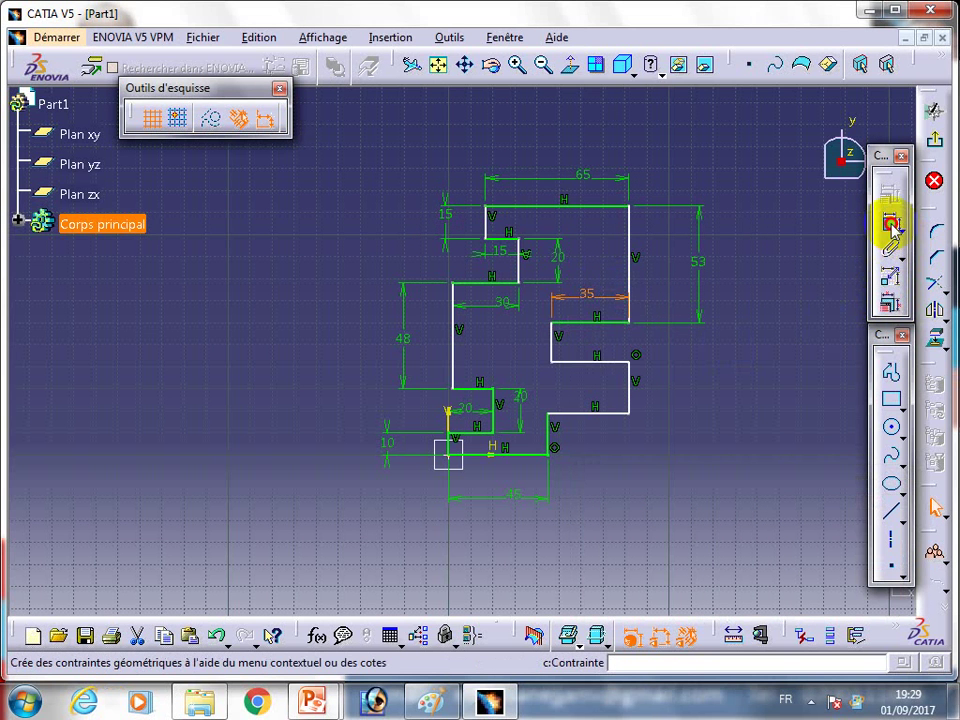
pyautogui.click(889, 221)
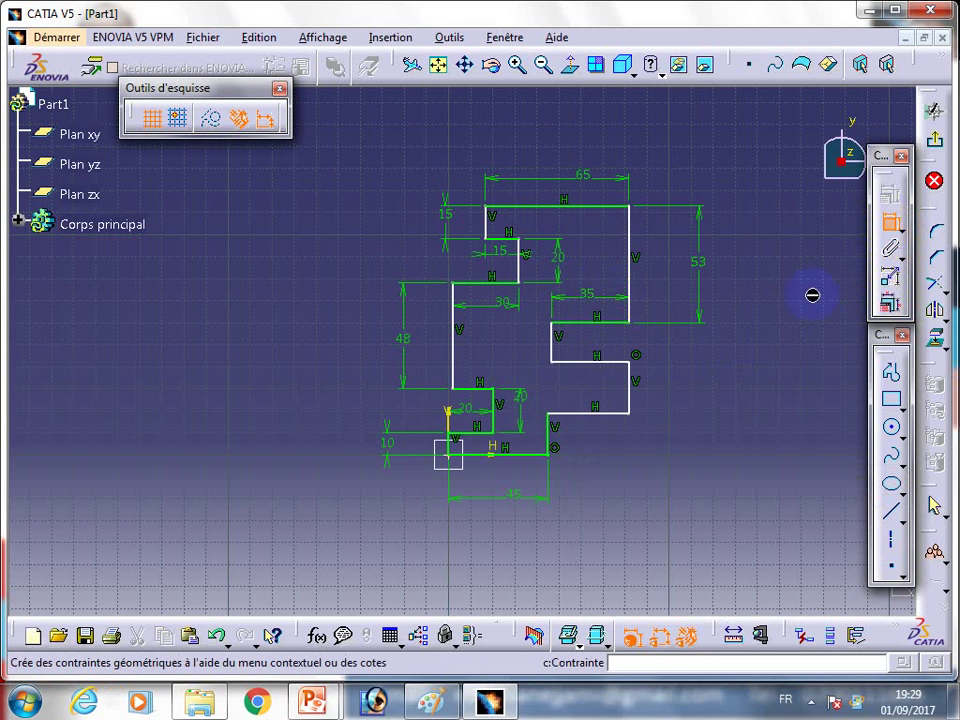
pyautogui.click(552, 349)
pyautogui.click(535, 350)
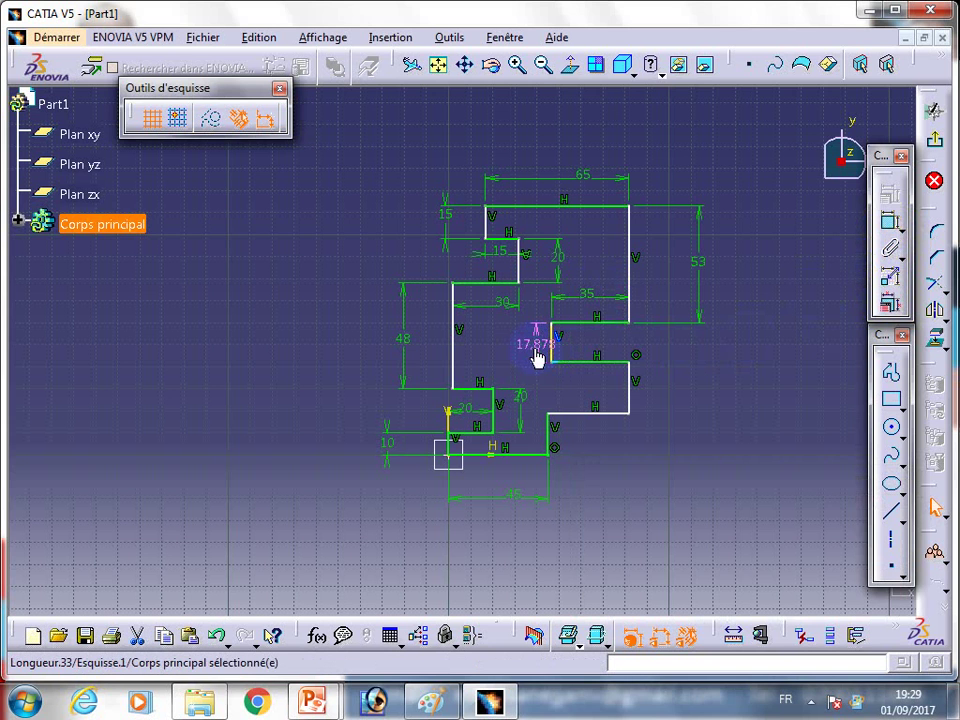
pyautogui.doubleClick(537, 357)
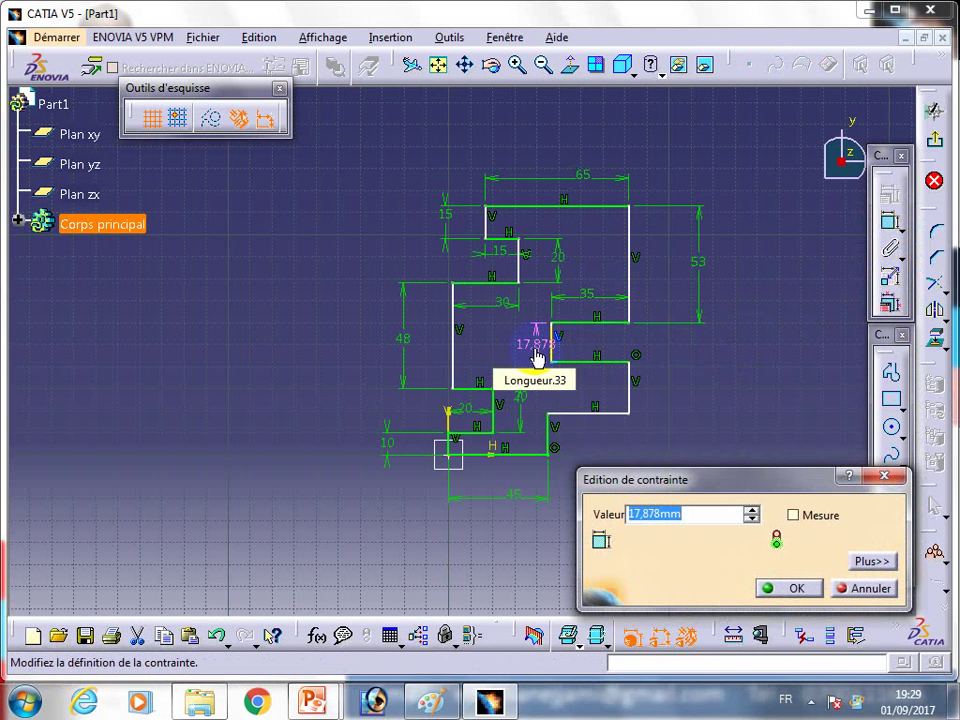
pyautogui.write('20')
pyautogui.press('Return')
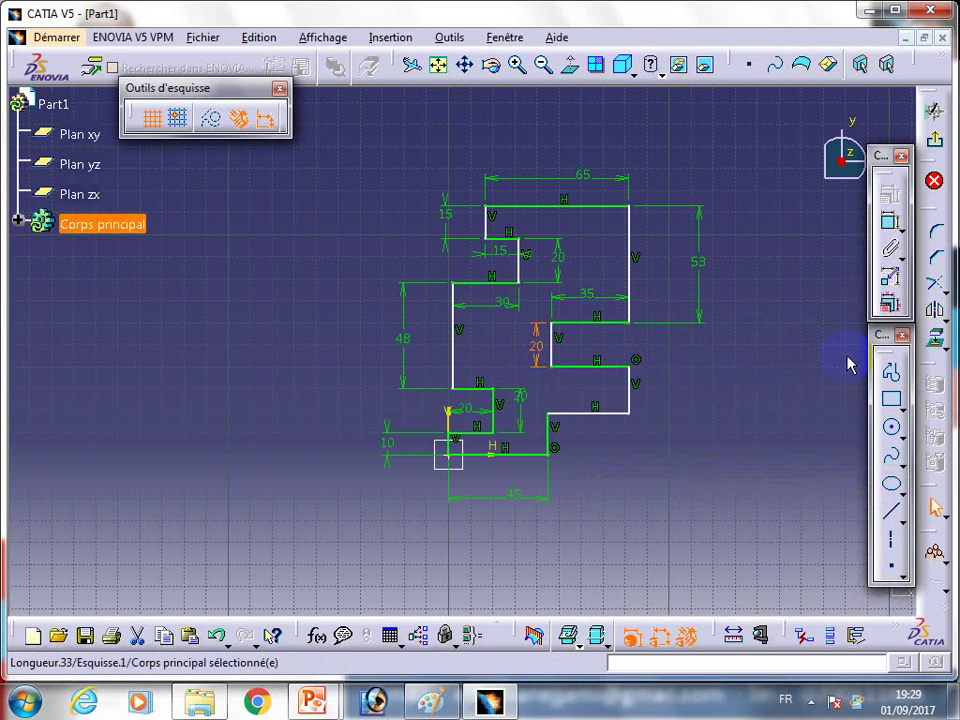
# - Set the lower right step height to 20 mm and the bottom ledge length to 35 mm
pyautogui.click(890, 220)
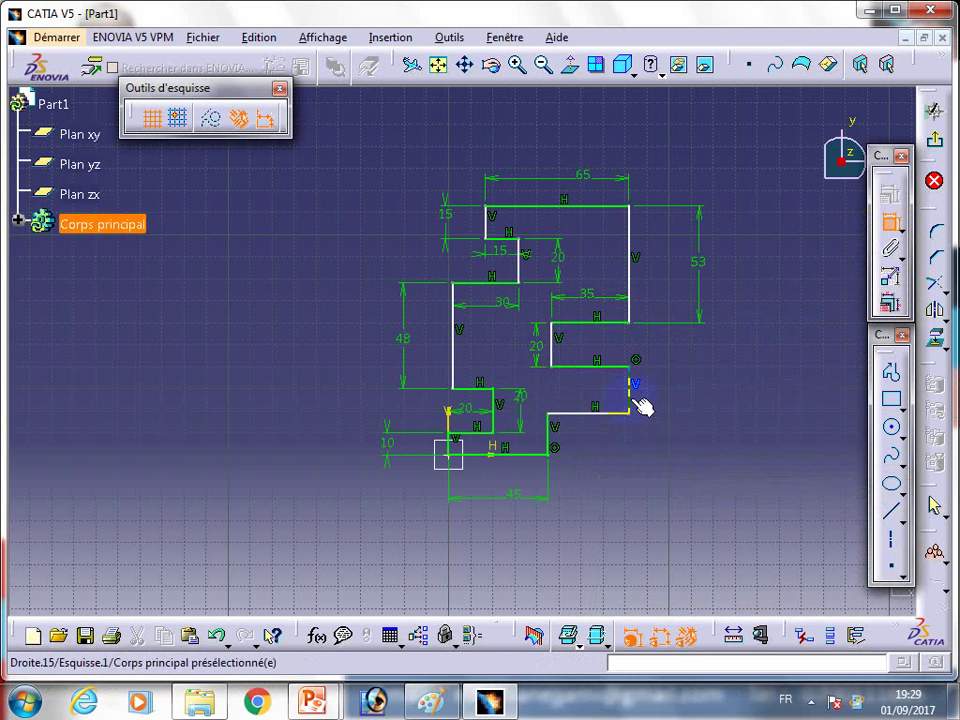
pyautogui.click(638, 398)
pyautogui.click(697, 396)
pyautogui.doubleClick(698, 394)
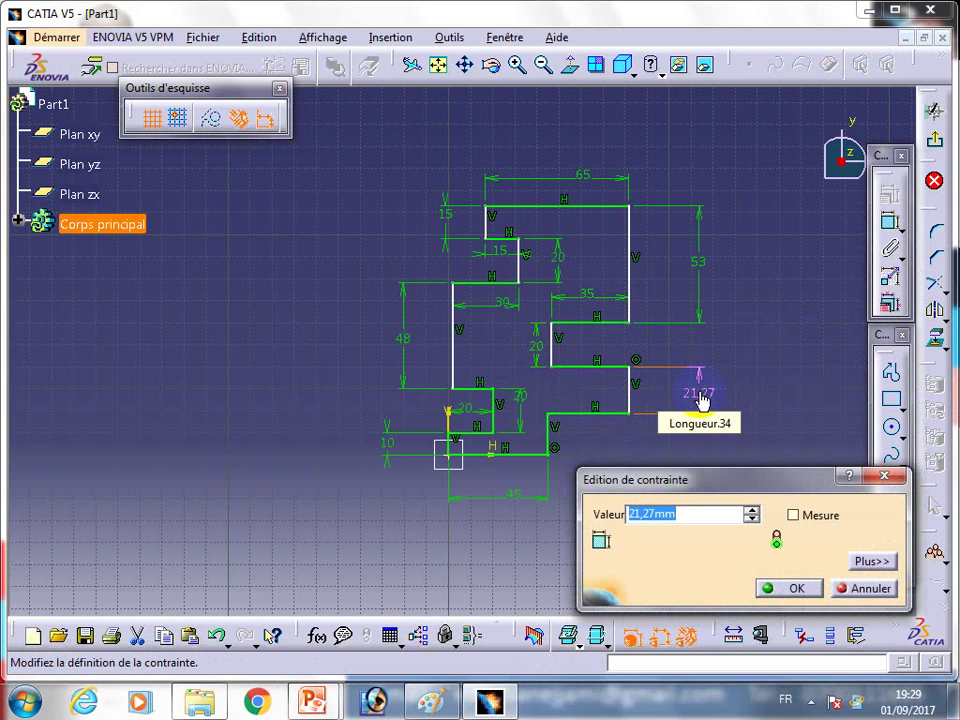
pyautogui.write('20')
pyautogui.press('Return')
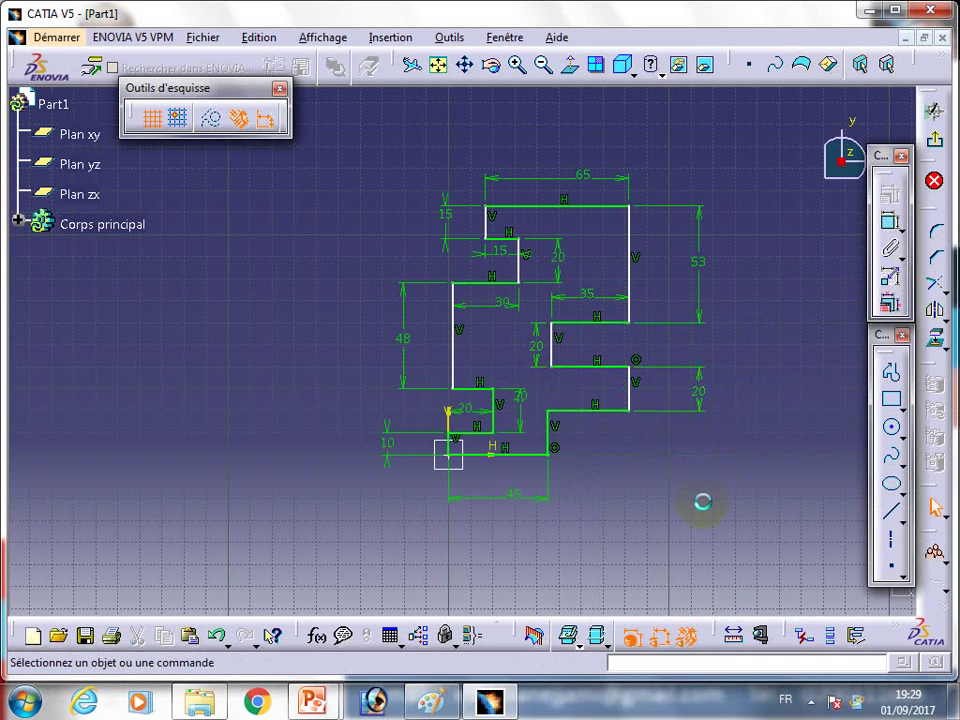
pyautogui.click(890, 225)
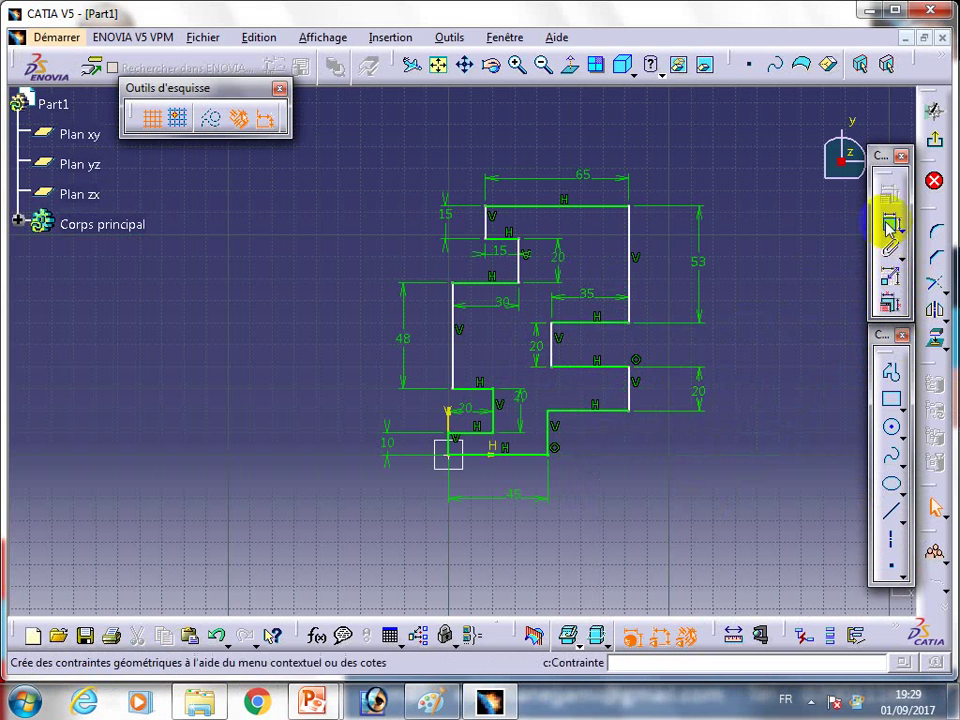
pyautogui.click(588, 411)
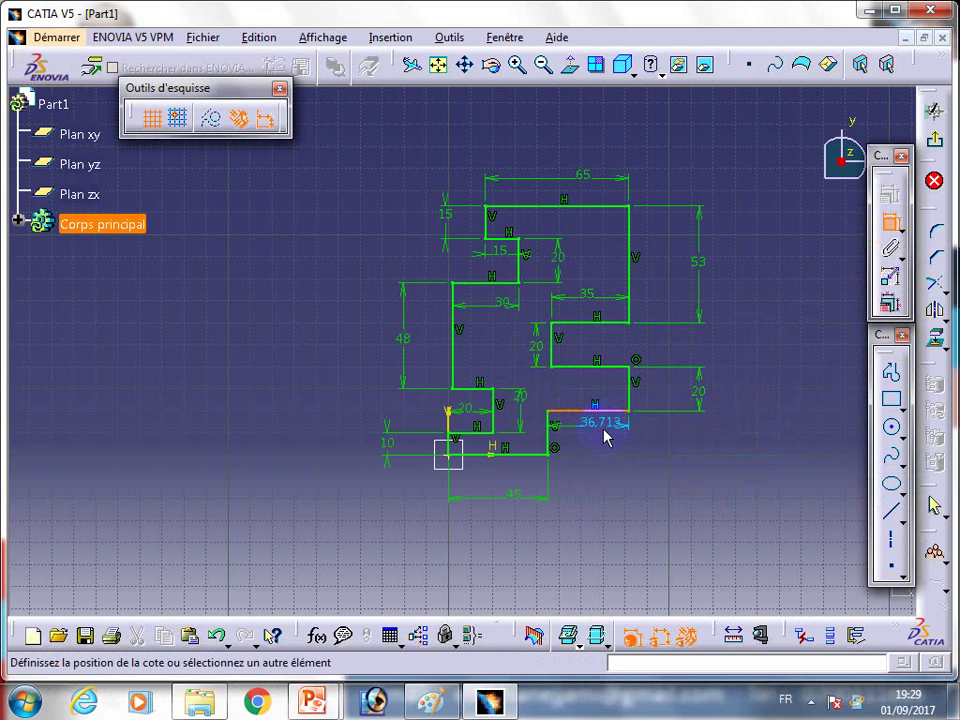
pyautogui.click(605, 437)
pyautogui.doubleClick(605, 437)
pyautogui.write('3')
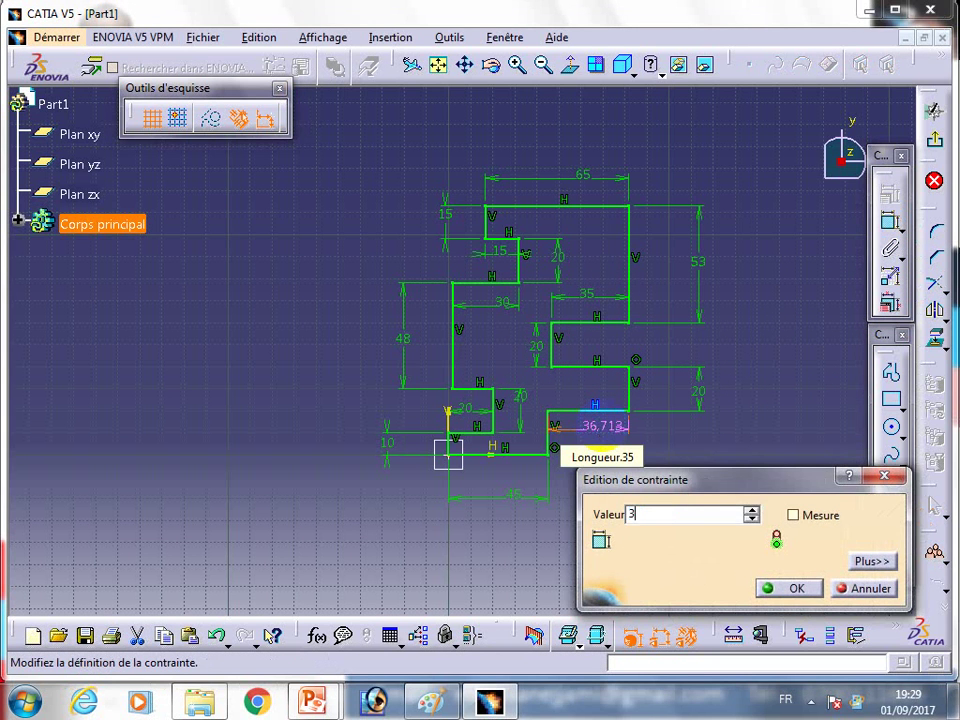
pyautogui.write('5mm')
pyautogui.press('Return')
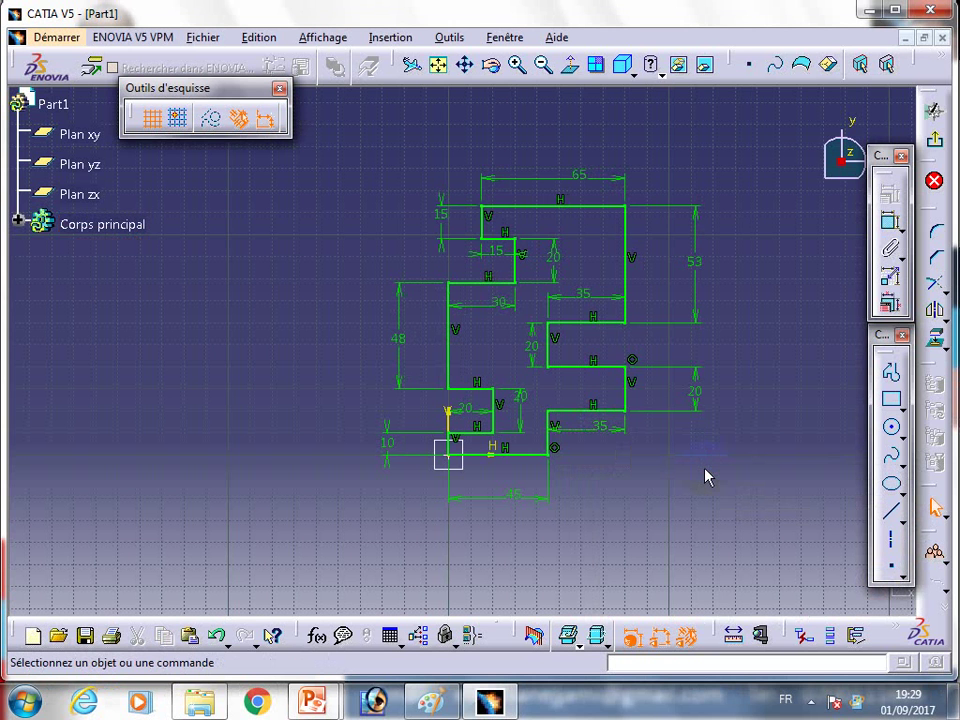
pyautogui.moveTo(315, 701)
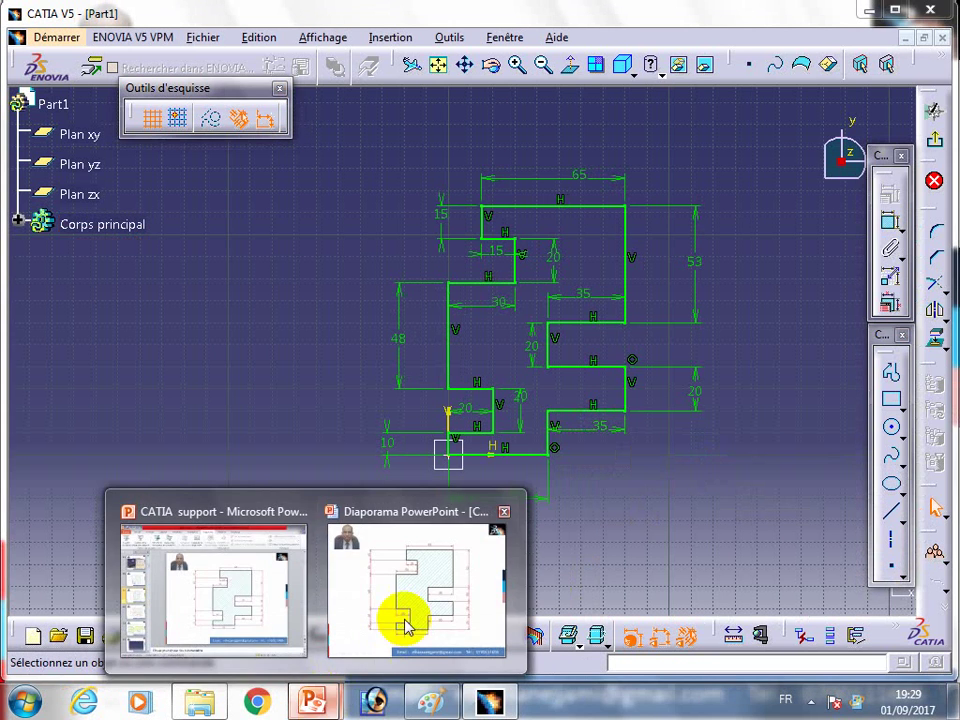
pyautogui.click(410, 620)
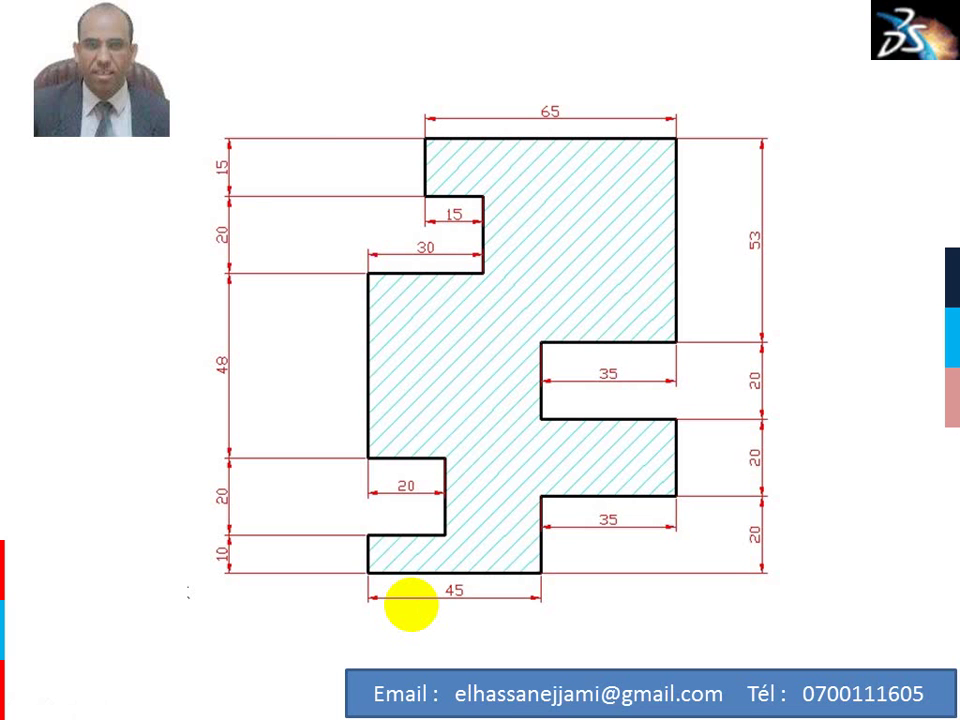
pyautogui.press('Escape')
pyautogui.click(484, 702)
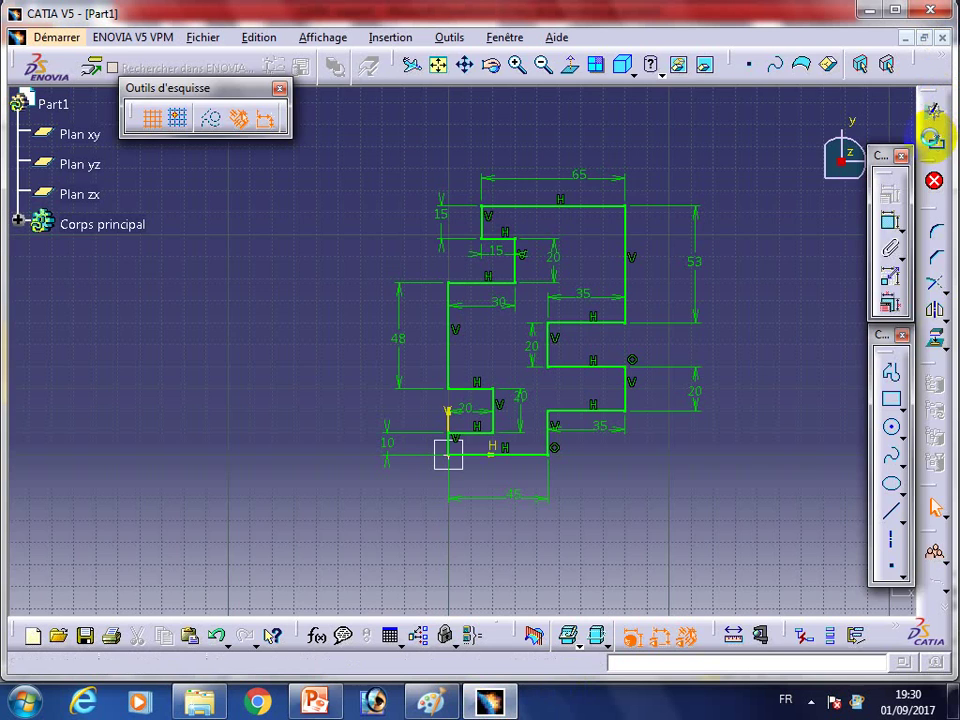
# - Run Sketch Analysis to confirm the implicit contour is closed, then exit to Part Design
pyautogui.click(931, 138)
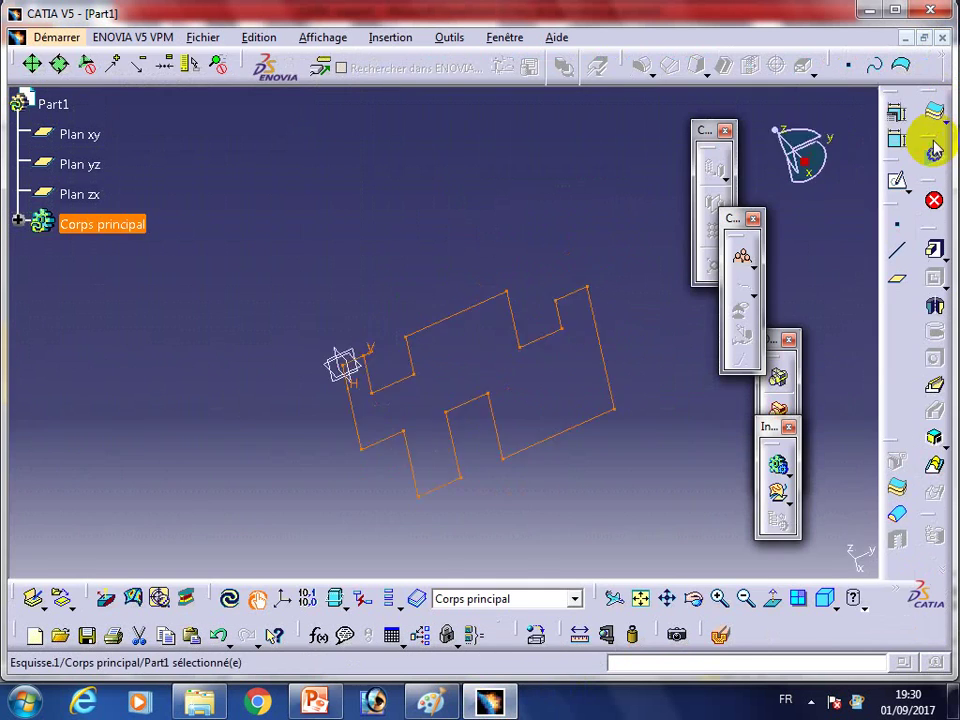
pyautogui.click(898, 190)
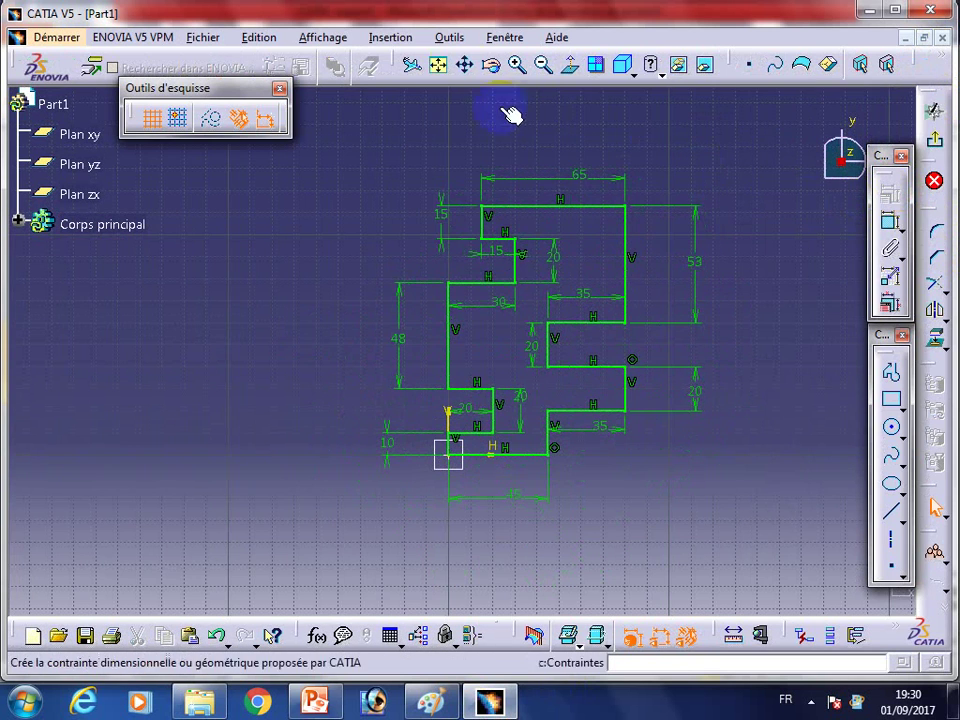
pyautogui.click(449, 37)
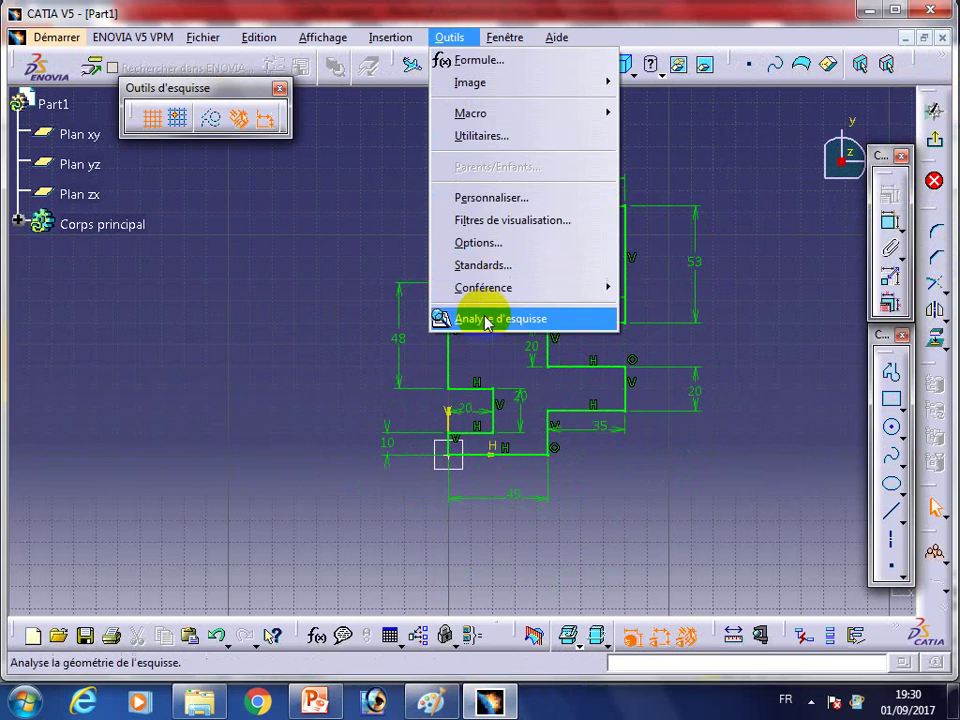
pyautogui.click(487, 320)
pyautogui.click(366, 289)
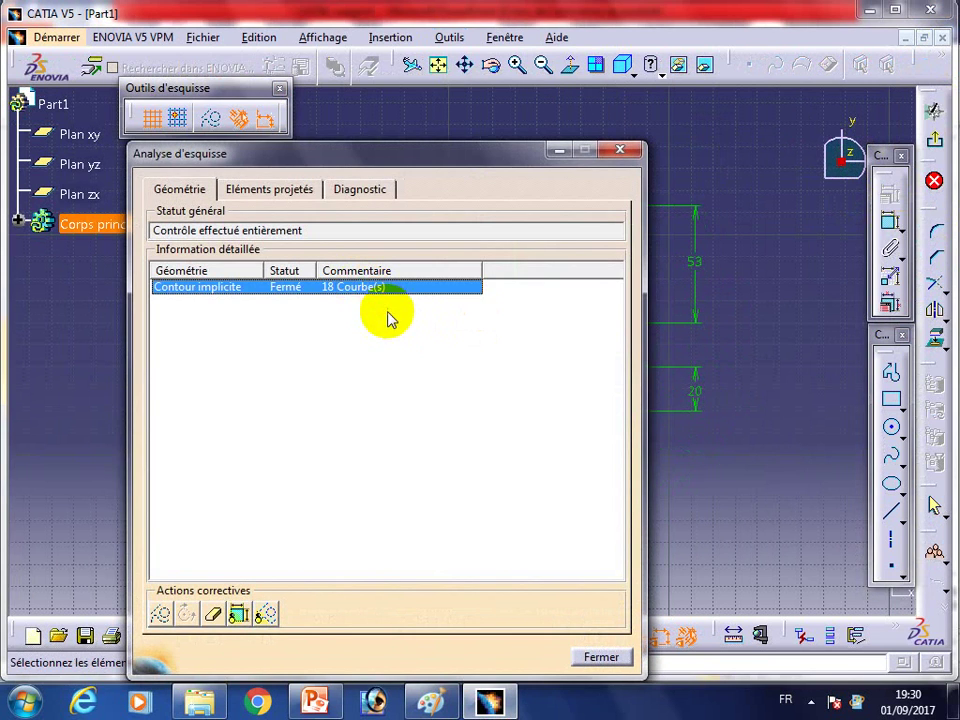
pyautogui.click(620, 150)
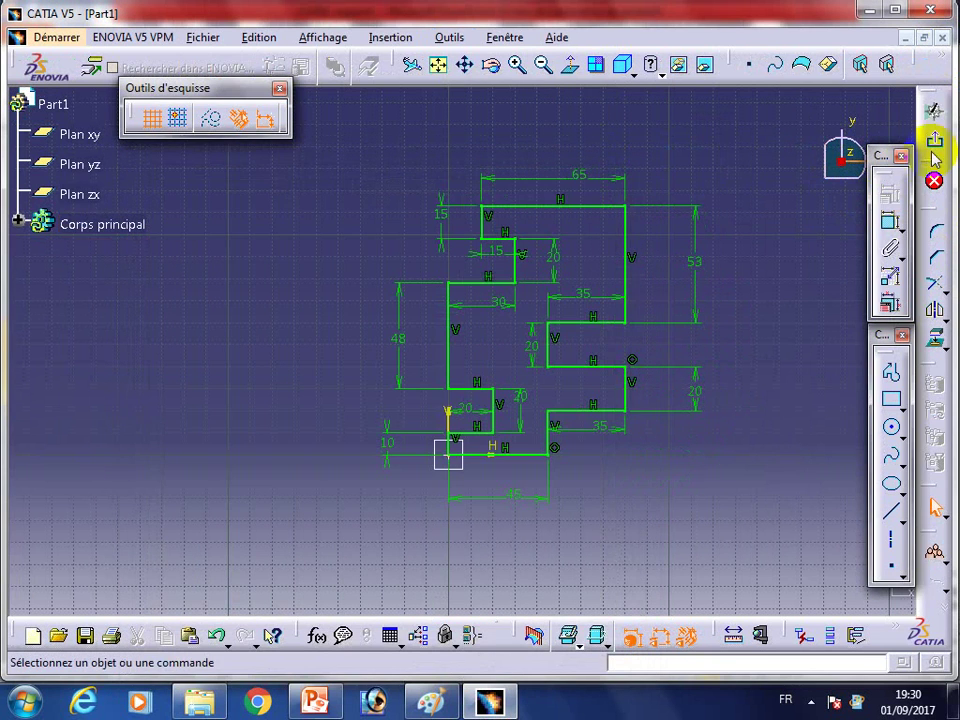
pyautogui.click(934, 142)
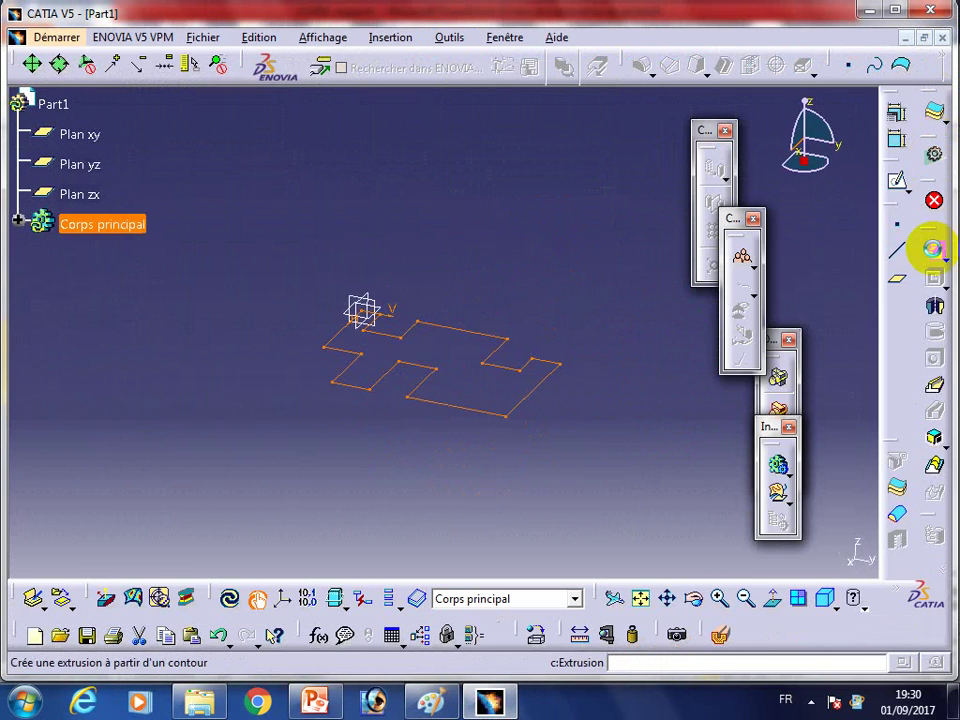
# - Pad the sketch with a 10 mm length, then orbit and select the notch face to inspect
pyautogui.click(933, 249)
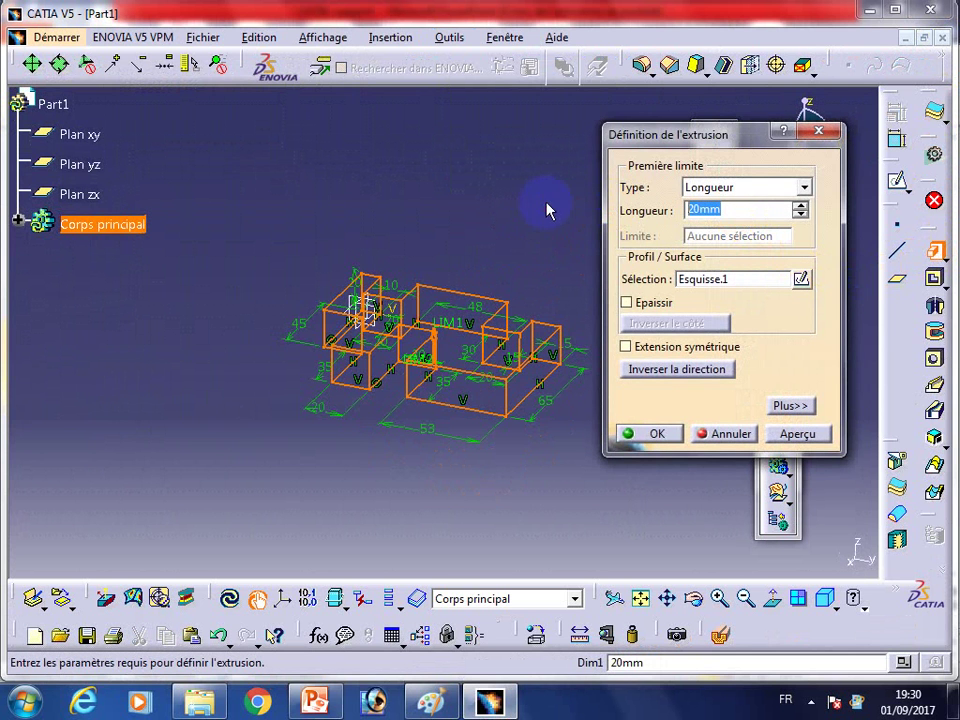
pyautogui.write('10')
pyautogui.press('Return')
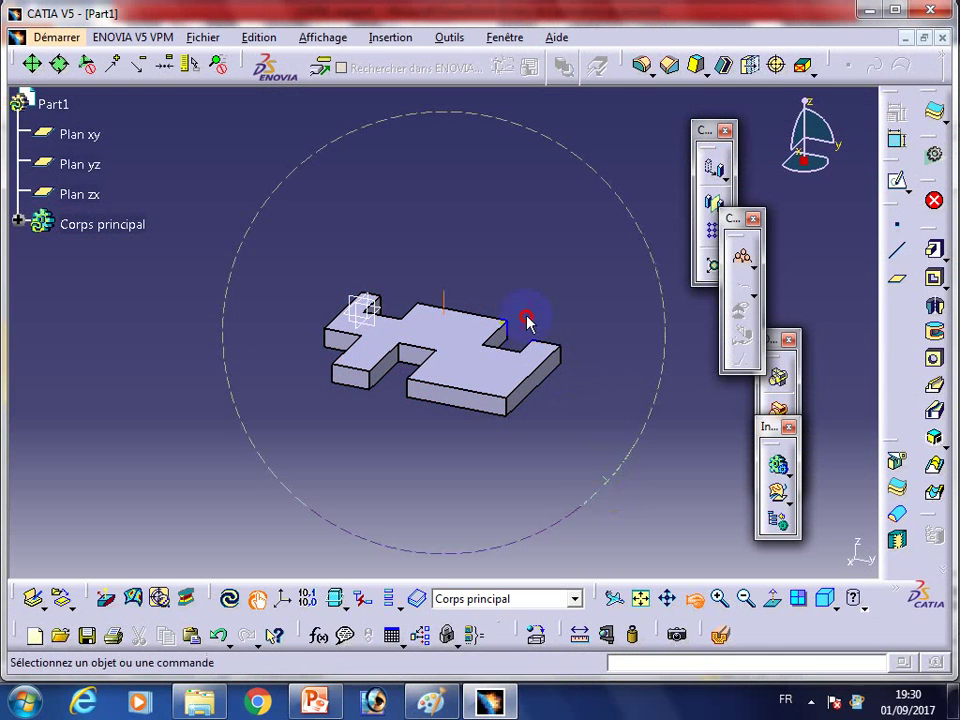
pyautogui.moveTo(525, 321)
pyautogui.mouseDown(button='middle')
pyautogui.moveTo(332, 100)
pyautogui.moveTo(317, 204)
pyautogui.moveTo(482, 326)
pyautogui.moveTo(696, 258)
pyautogui.moveTo(641, 378)
pyautogui.moveTo(647, 411)
pyautogui.moveTo(701, 388)
pyautogui.moveTo(600, 366)
pyautogui.moveTo(656, 393)
pyautogui.moveTo(692, 381)
pyautogui.moveTo(508, 474)
pyautogui.moveTo(504, 510)
pyautogui.moveTo(547, 507)
pyautogui.moveTo(621, 435)
pyautogui.moveTo(579, 467)
pyautogui.moveTo(610, 478)
pyautogui.mouseUp(button='middle')
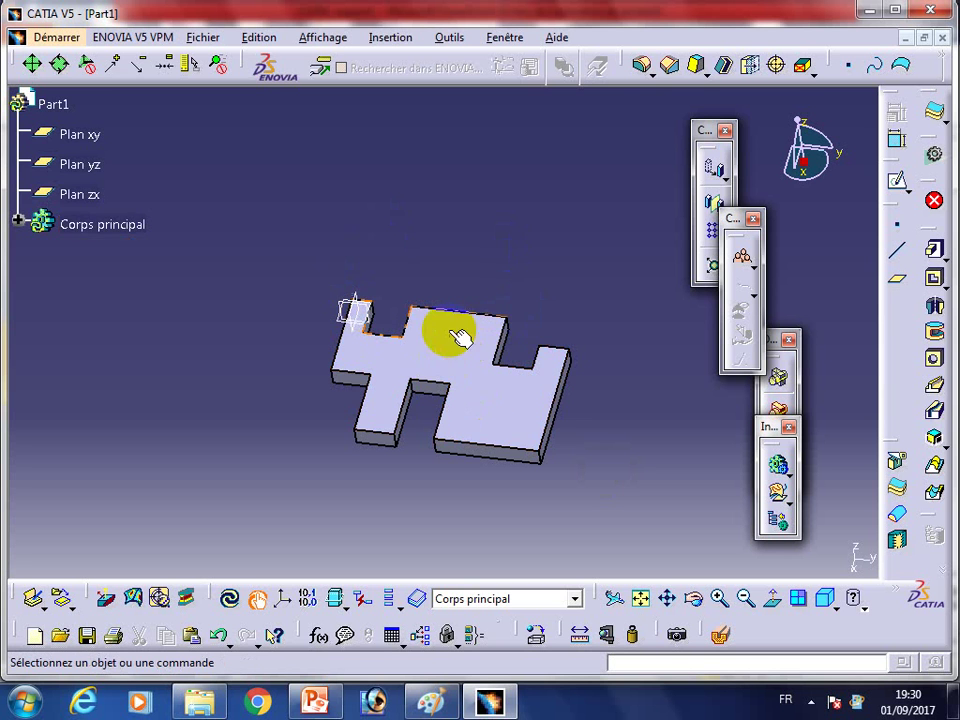
pyautogui.click(521, 348)
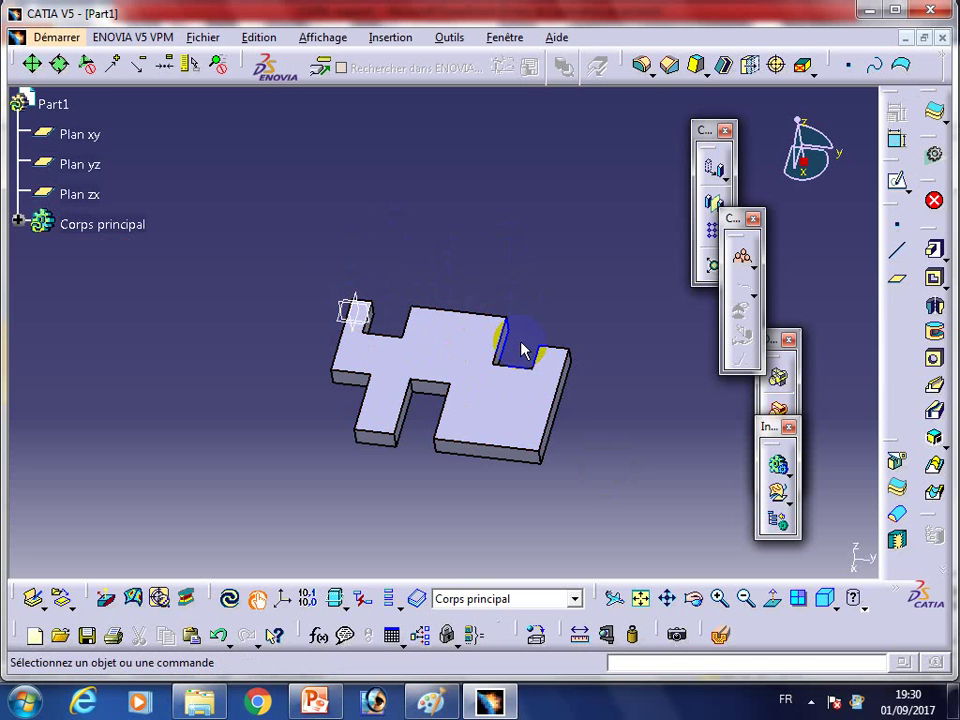